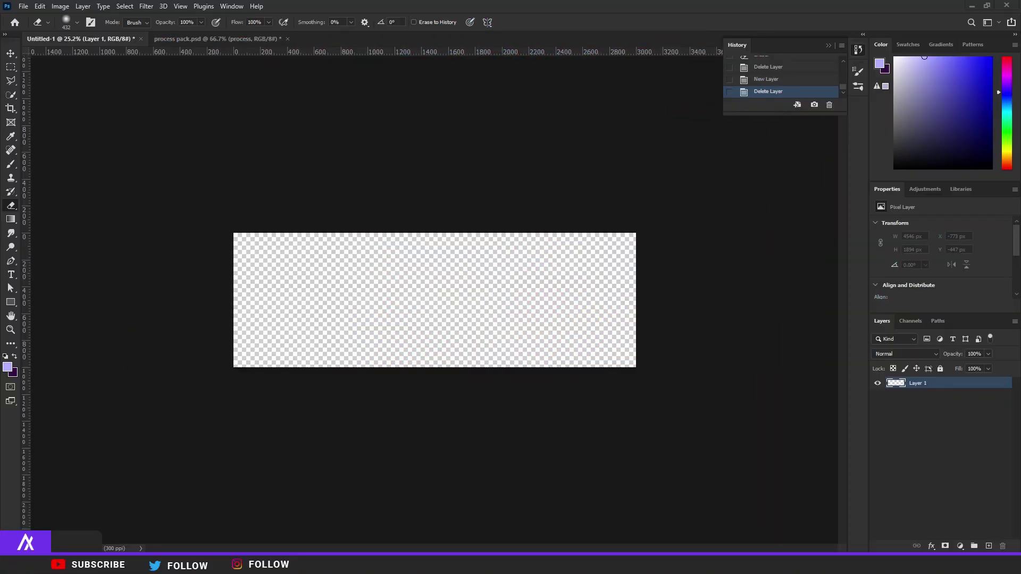
Reset the painting colours to default black and white and ready the Brush tool on a new layer above Layer 1.
scroll(425, 324, "up", 3)
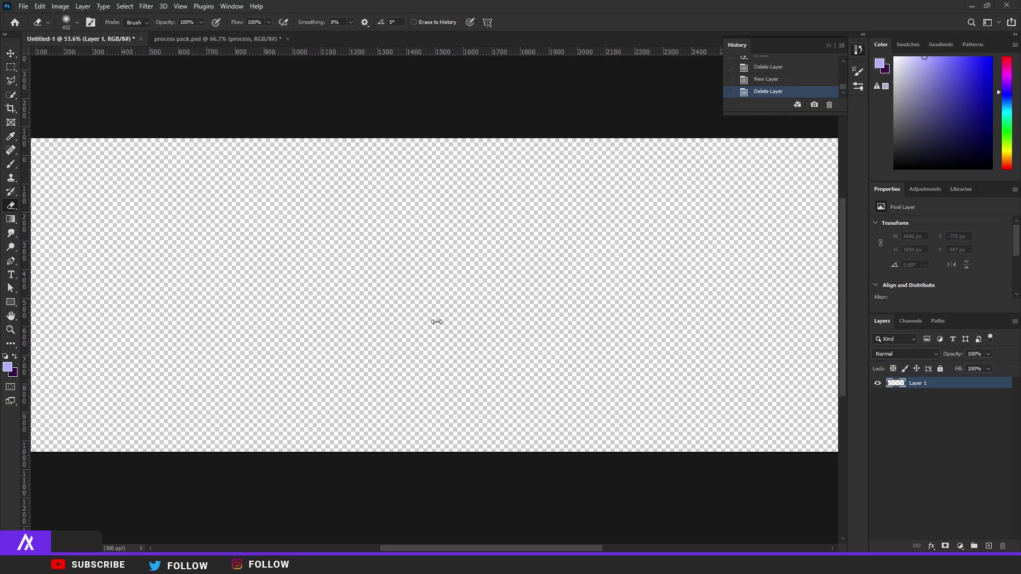
left_click(11, 53)
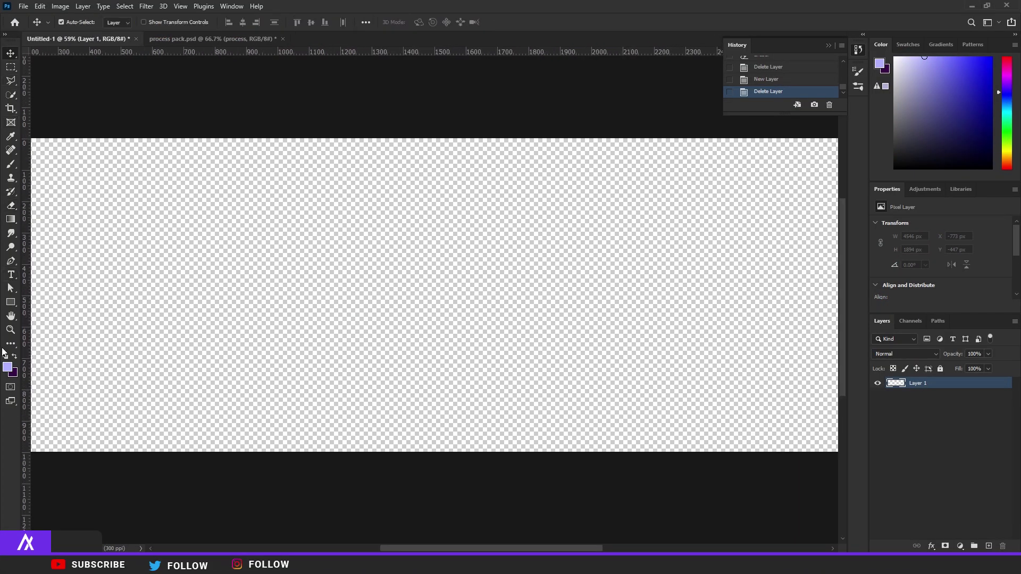
left_click(5, 355)
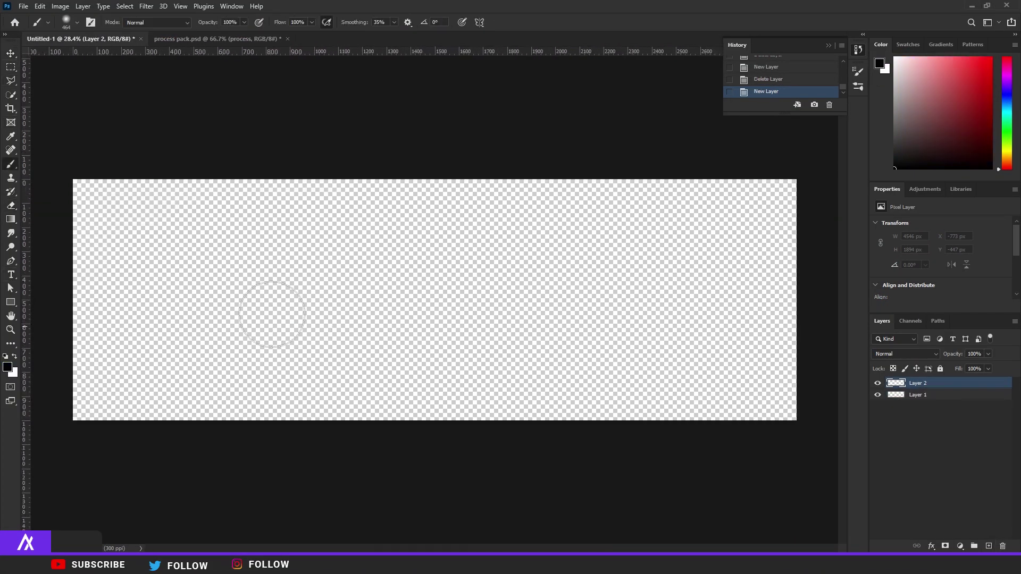
scroll(238, 326, "down", 3)
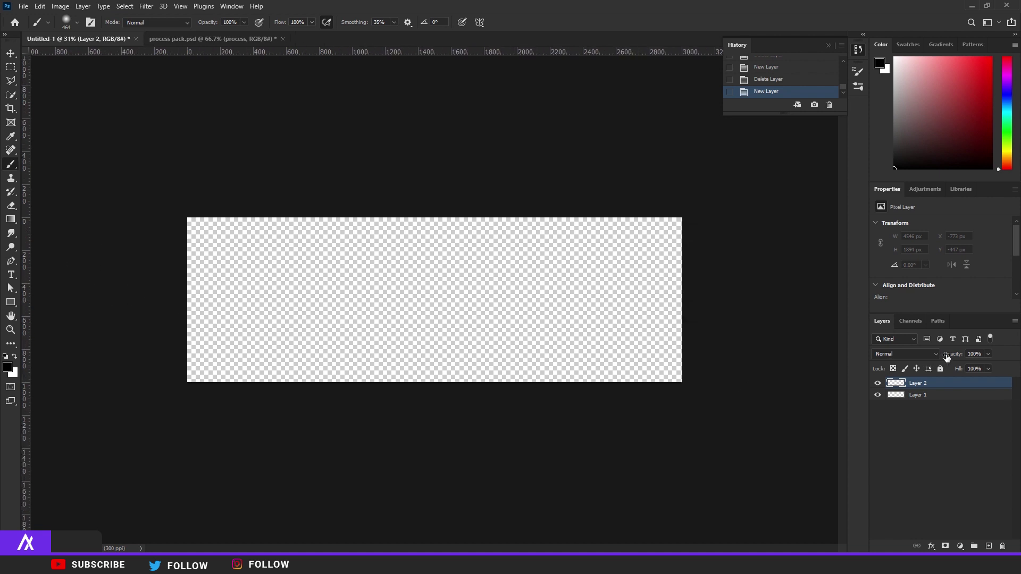
left_click(49, 24)
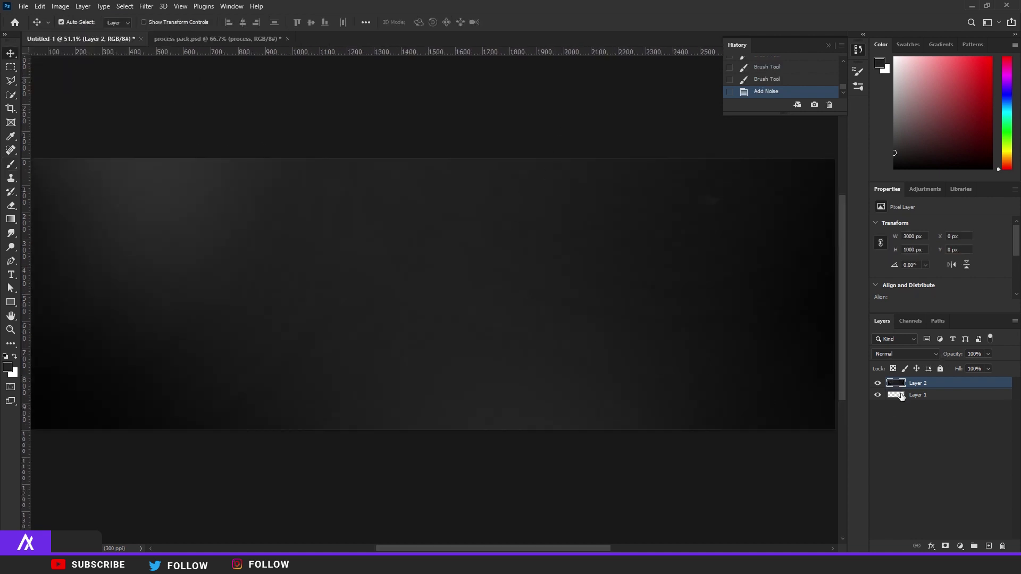
Merge the painted, noisy Layer 2 with Layer 1.
left_click(901, 397, "shift")
key("ctrl+e")
scroll(691, 246, "down", 2)
scroll(709, 216, "up", 4)
scroll(707, 213, "up", 2)
left_click_drag(707, 217, 738, 203)
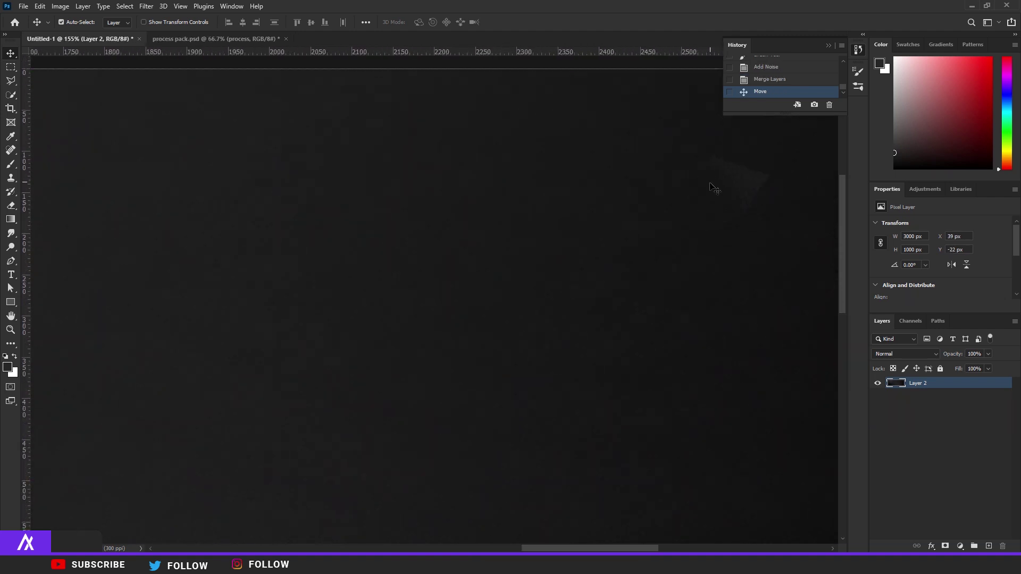
scroll(711, 187, "down", 8)
key("ctrl+z")
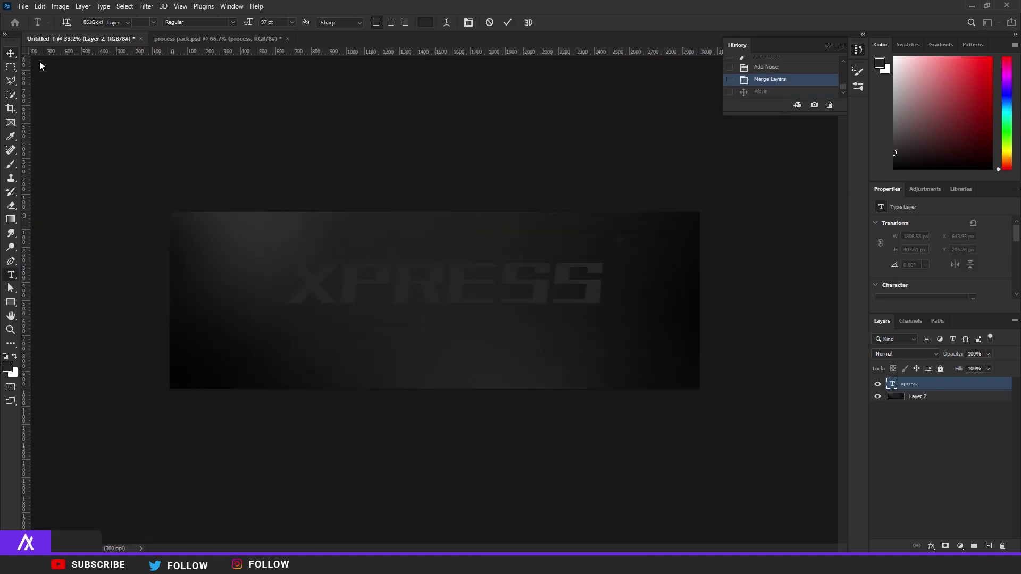
Rotate the xpress text 90°, enlarge it to about 215%, and place it vertically over the right part of the banner.
left_click(10, 53)
key("ctrl+t")
left_click_drag(460, 222, 576, 303)
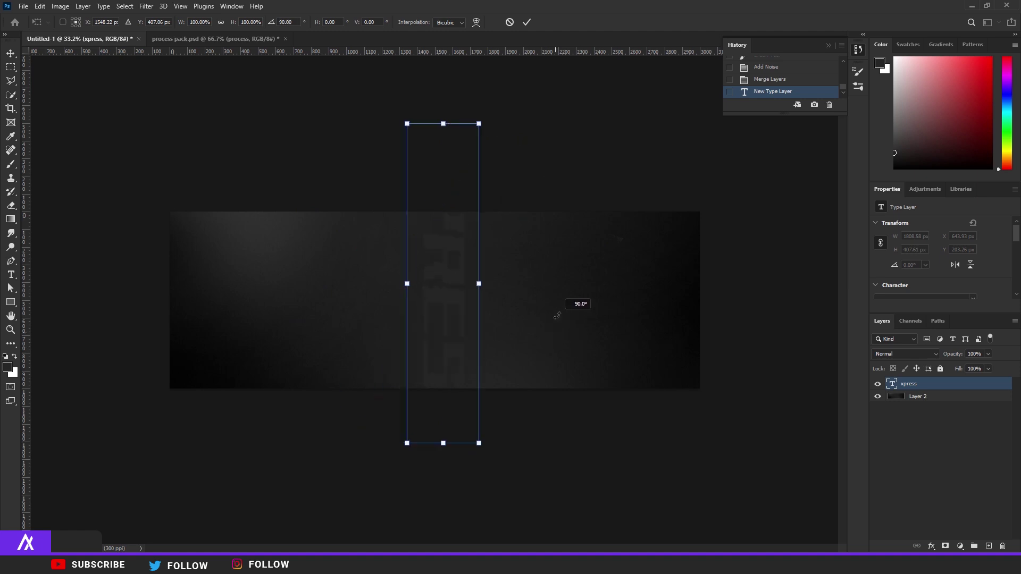
left_click_drag(508, 452, 550, 471)
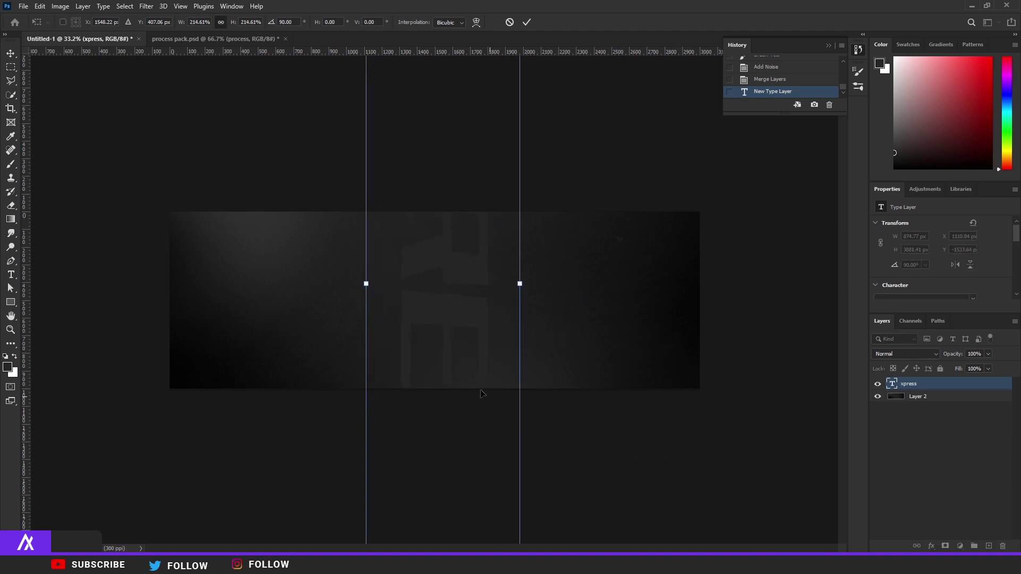
left_click_drag(430, 346, 538, 392)
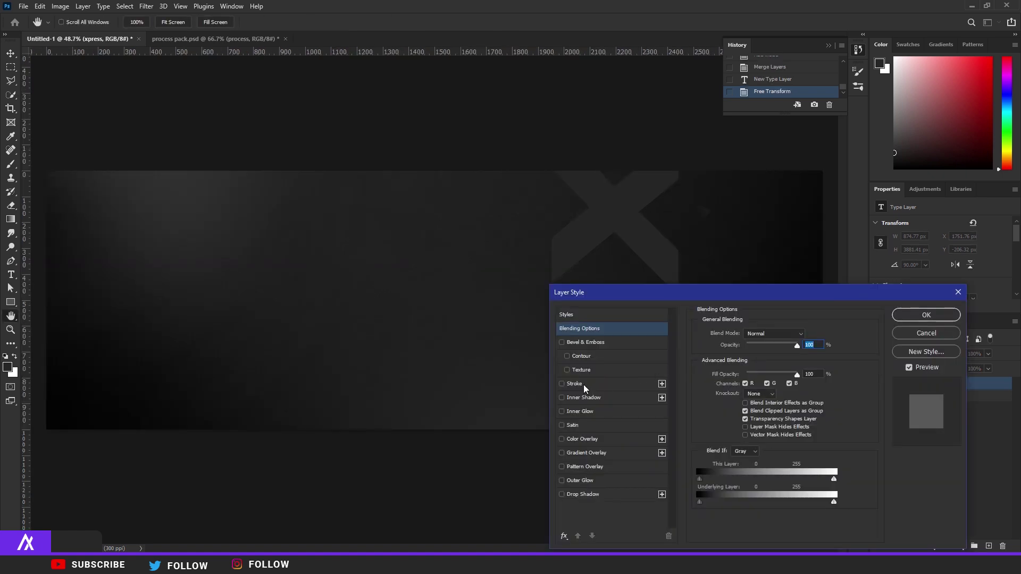
Add a 6 px outside stroke in dark grey at 100% opacity to the xpress text.
left_click(583, 384)
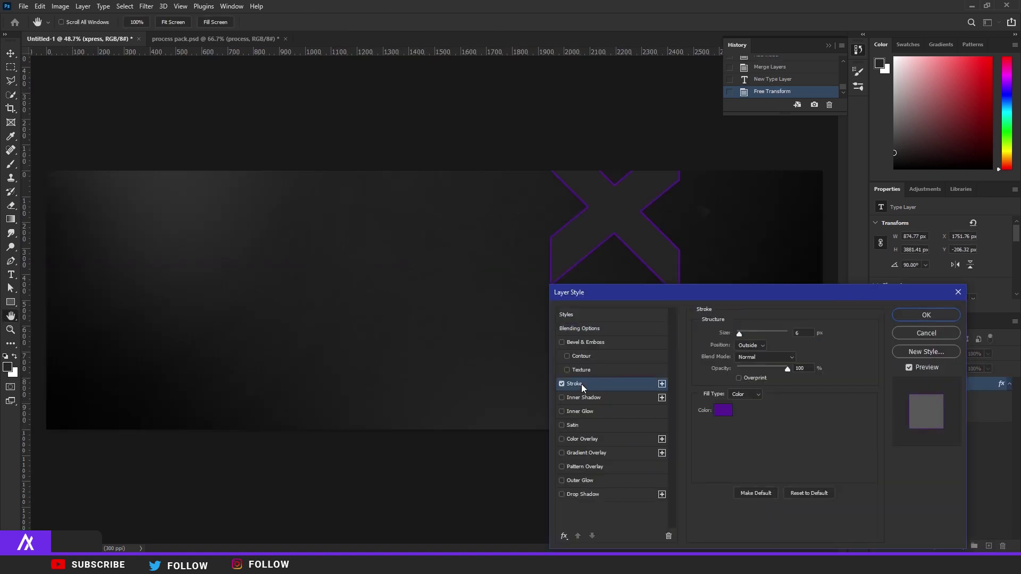
left_click(723, 409)
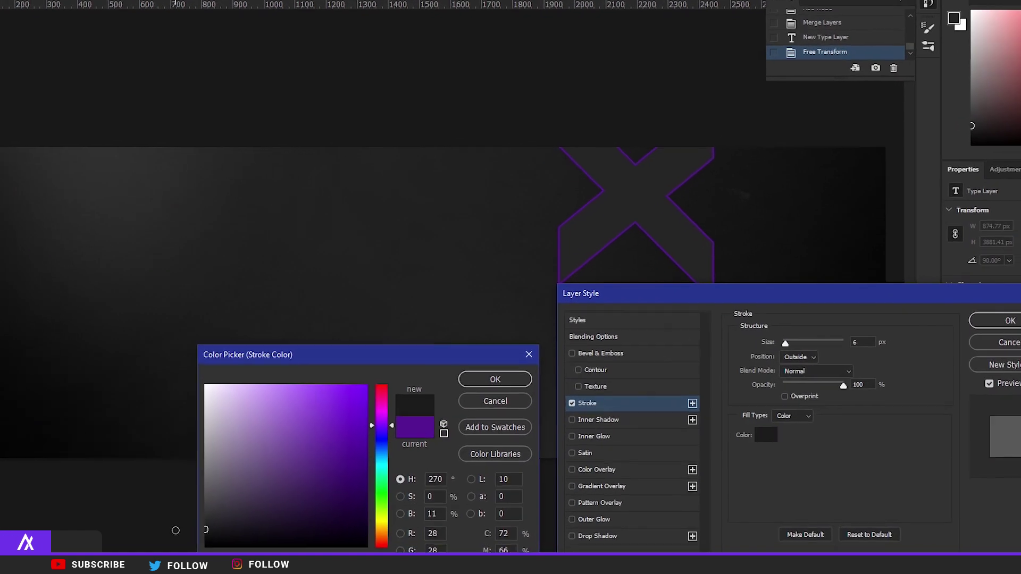
left_click_drag(175, 531, 179, 531)
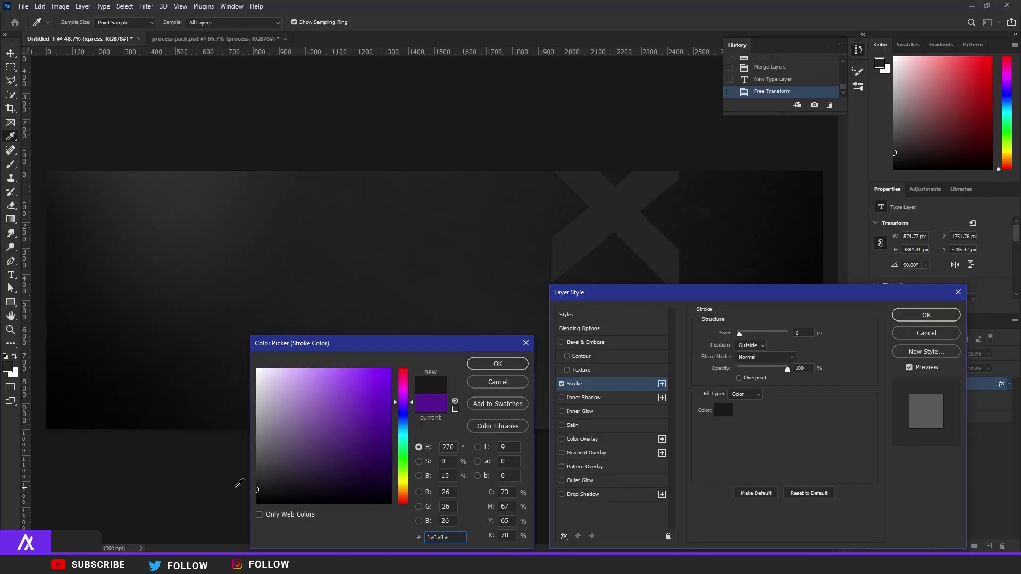
left_click_drag(270, 477, 231, 469)
left_click(490, 363)
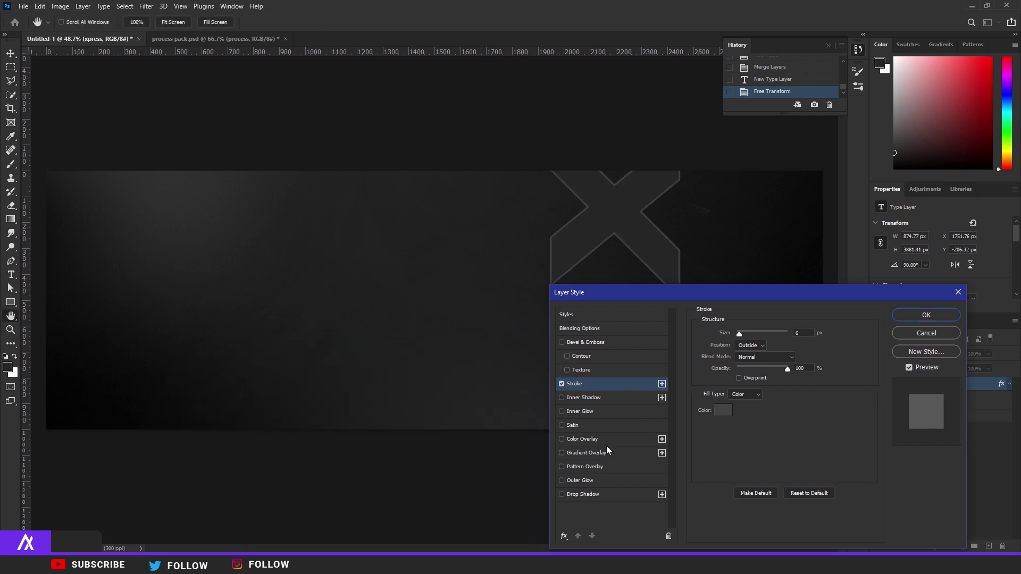
Add a dark inner shadow to the xpress text and apply the layer style.
left_click(584, 416)
left_click(562, 411)
left_click(595, 397)
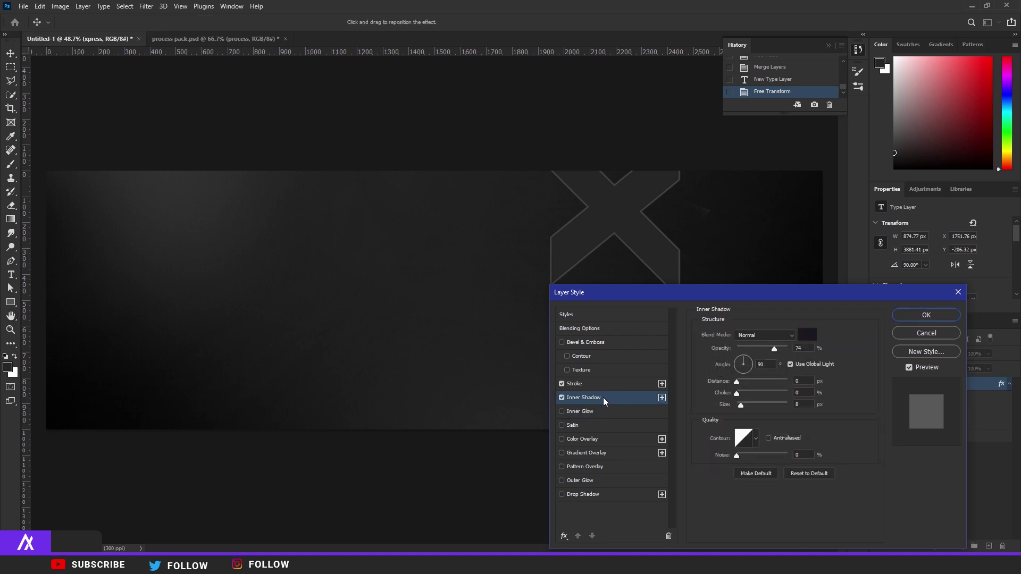
left_click(926, 315)
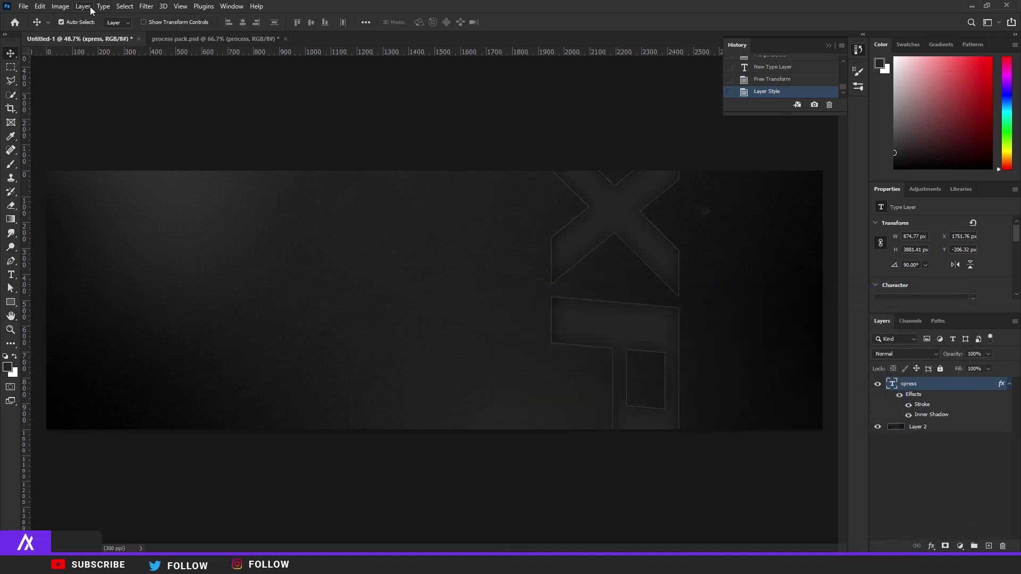
Rasterize the xpress text layer and apply the Add Noise filter with uniform distribution.
left_click(147, 7)
mouse_move(254, 174)
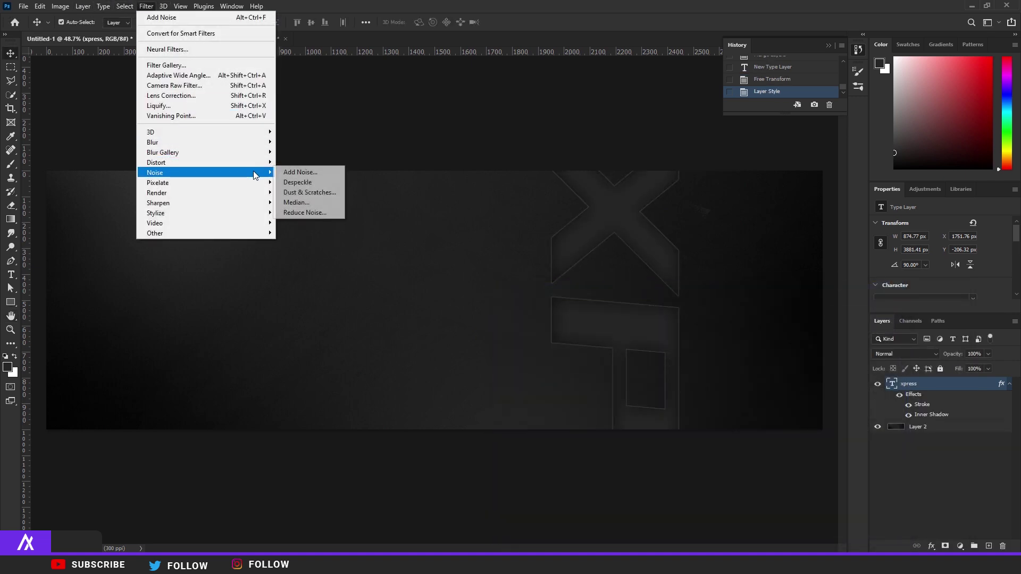
left_click(293, 174)
left_click(565, 210)
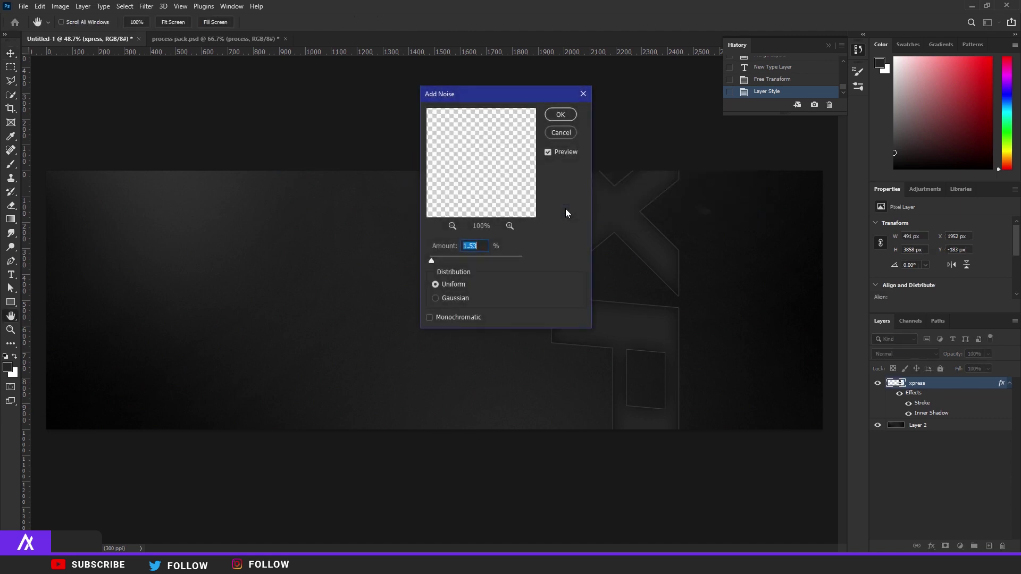
left_click_drag(436, 257, 440, 259)
left_click(571, 116)
Scale down the xpress copy layer proportionally and place it as a column to the right of the large vertical lettering.
key("v")
key("ctrl+minus")
key("ctrl+minus")
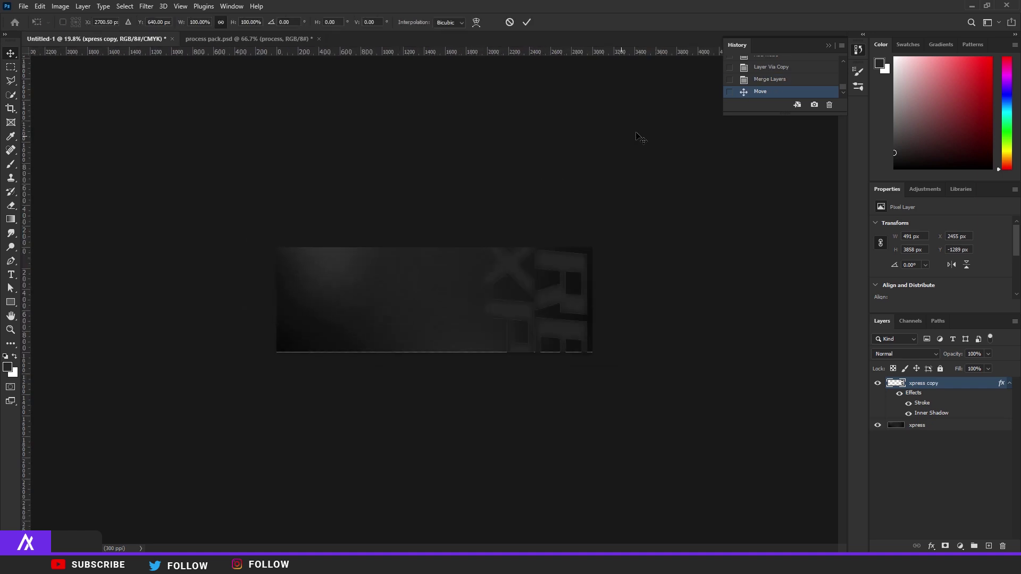
key("ctrl+t")
left_click_drag(560, 109, 560, 160)
left_click_drag(541, 268, 434, 264)
scroll(431, 253, "down", 1)
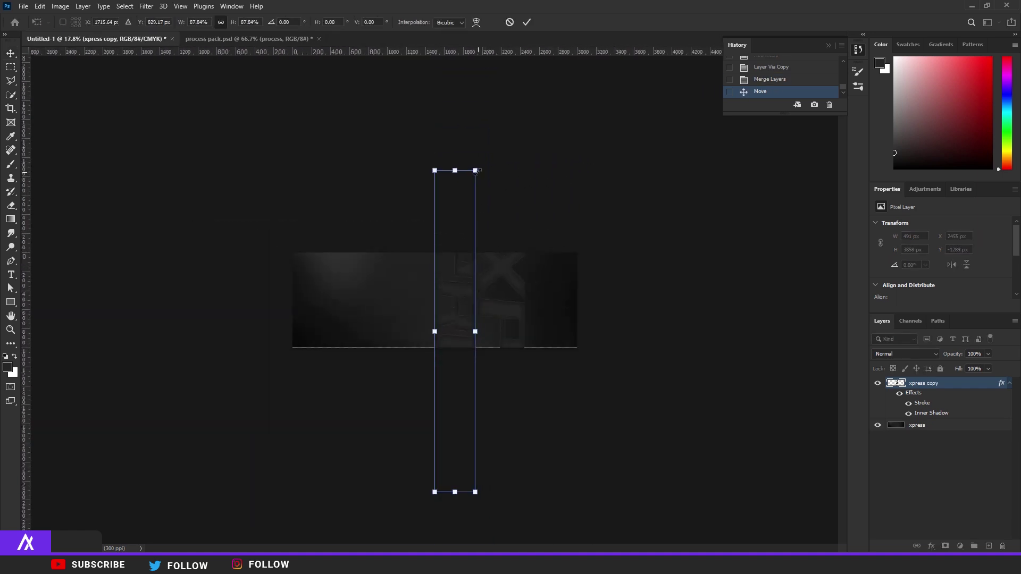
left_click_drag(476, 170, 468, 219)
scroll(460, 305, "up", 5)
left_click_drag(463, 310, 625, 281)
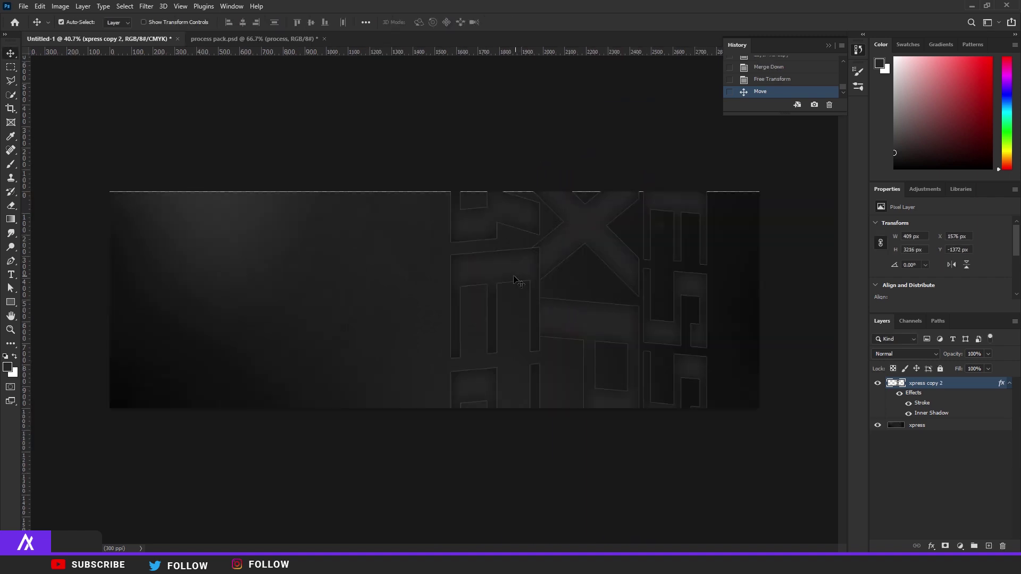
Add a drop shadow to the xpress copy 2 layer.
scroll(504, 262, "up", 1)
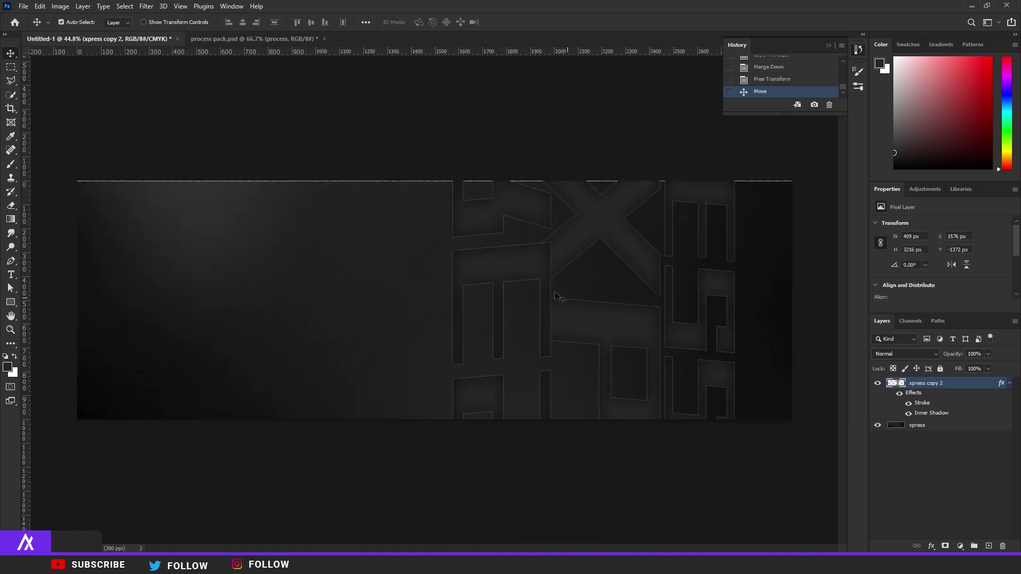
scroll(548, 286, "up", 1)
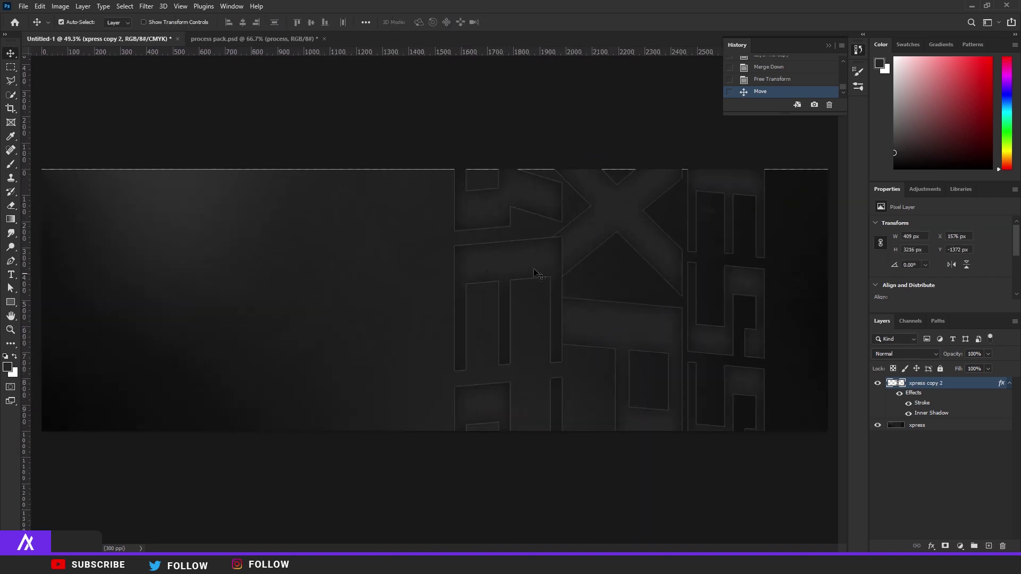
double_click(960, 390)
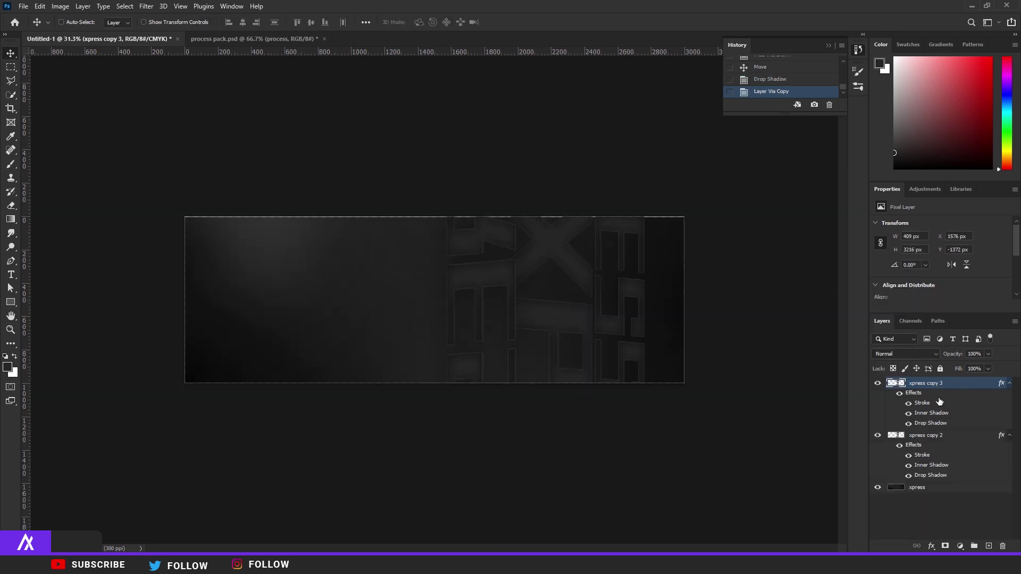
Merge the xpress copy 2 layer with the xpress background layer.
left_click(934, 440)
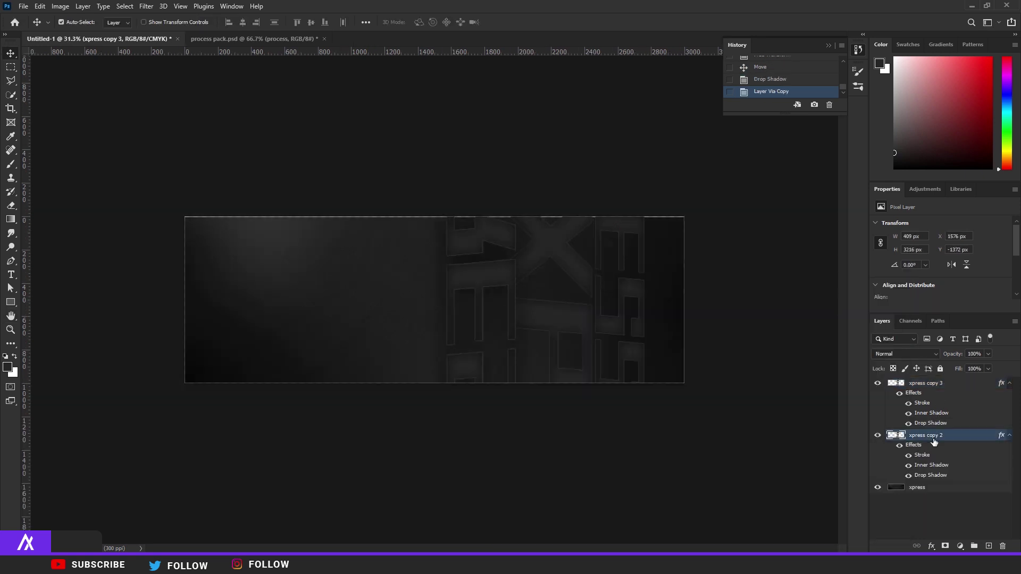
left_click(929, 488)
key("ctrl+e")
Shrink xpress copy 3 to about 182 px wide as the leftmost text column, and merge it with the background layer.
key("ctrl+t")
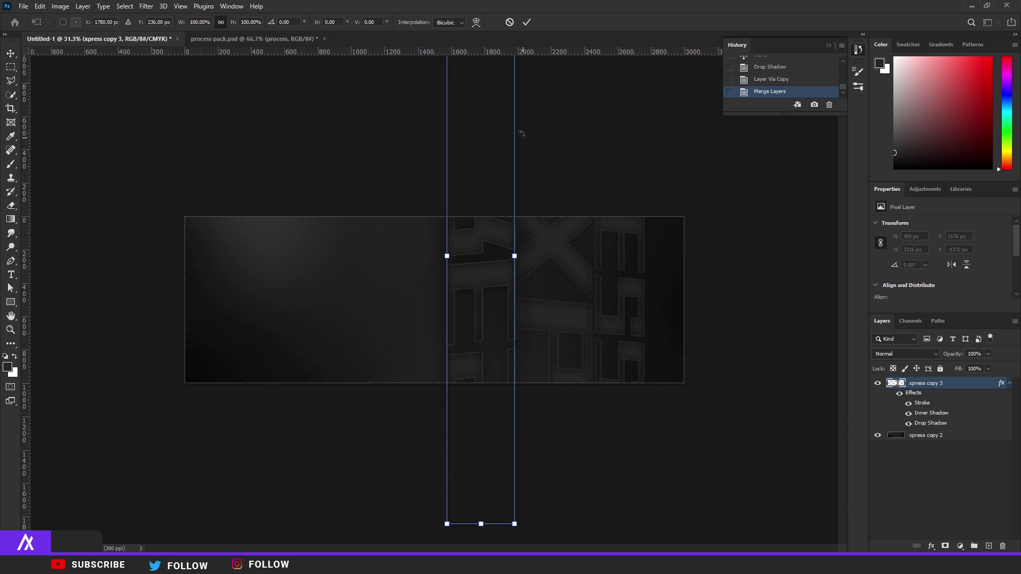
key("ctrl+0")
left_click_drag(495, 468, 555, 343)
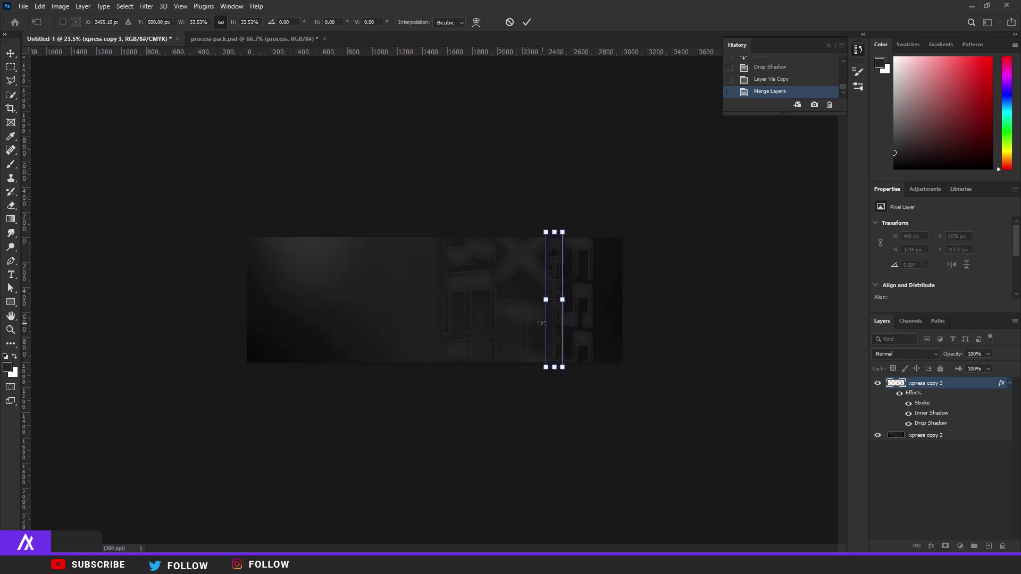
key("Return")
key("ctrl+0")
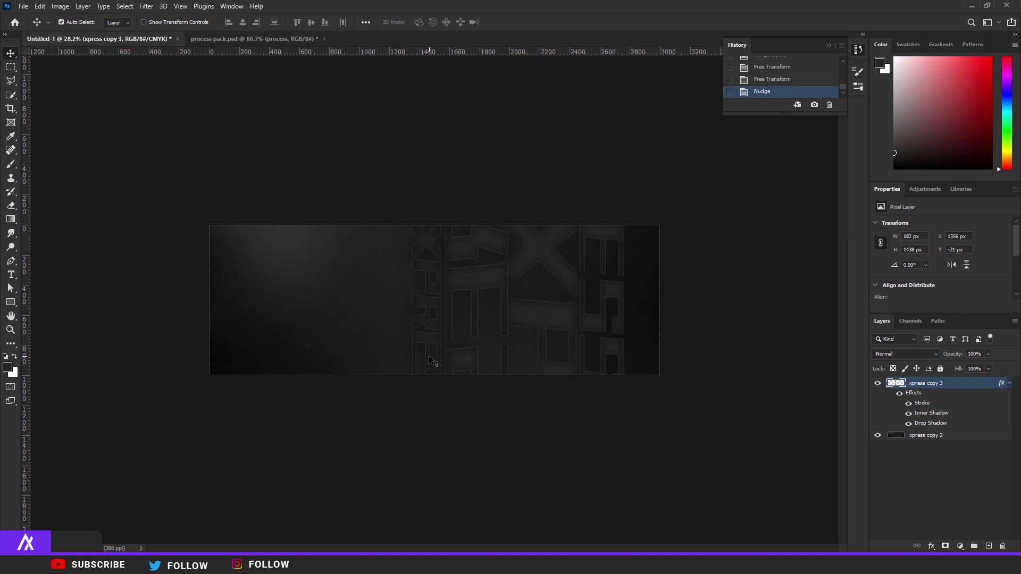
scroll(393, 345, "up", 2)
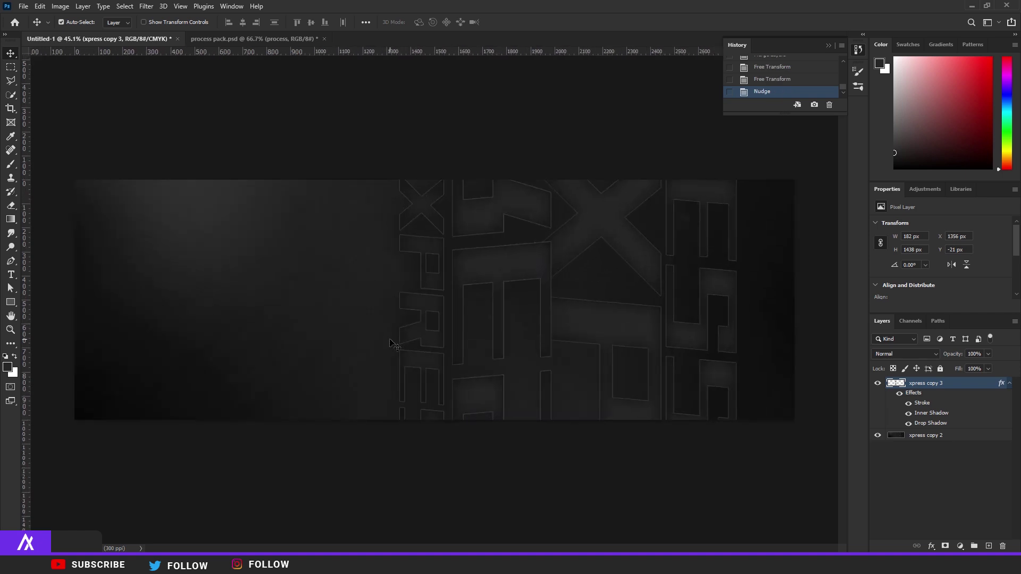
key("ctrl+e")
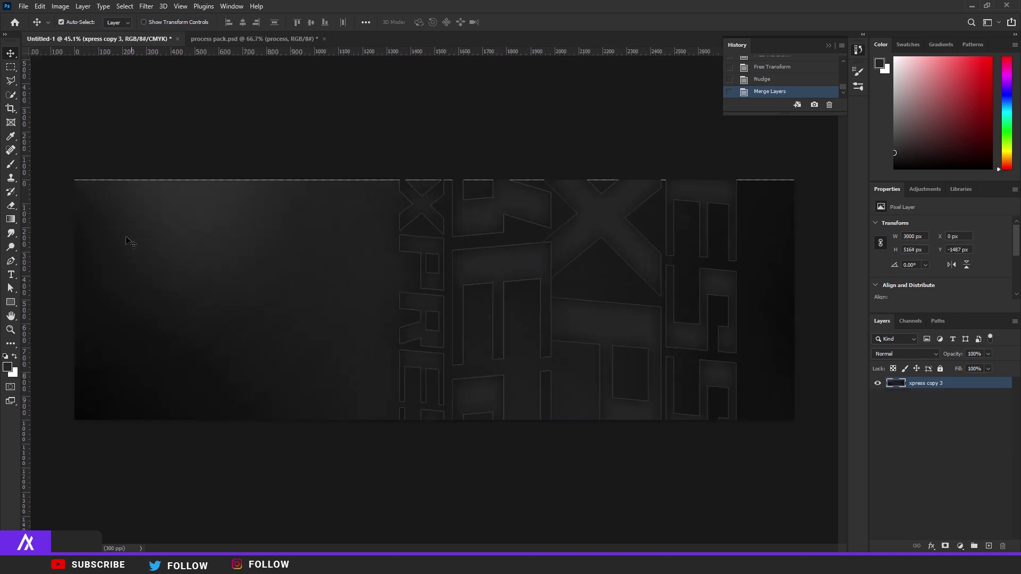
Add the title XPRESS in white La Oriental Bold at 97 pt across the lower middle of the banner.
left_click(12, 276)
left_click(295, 278)
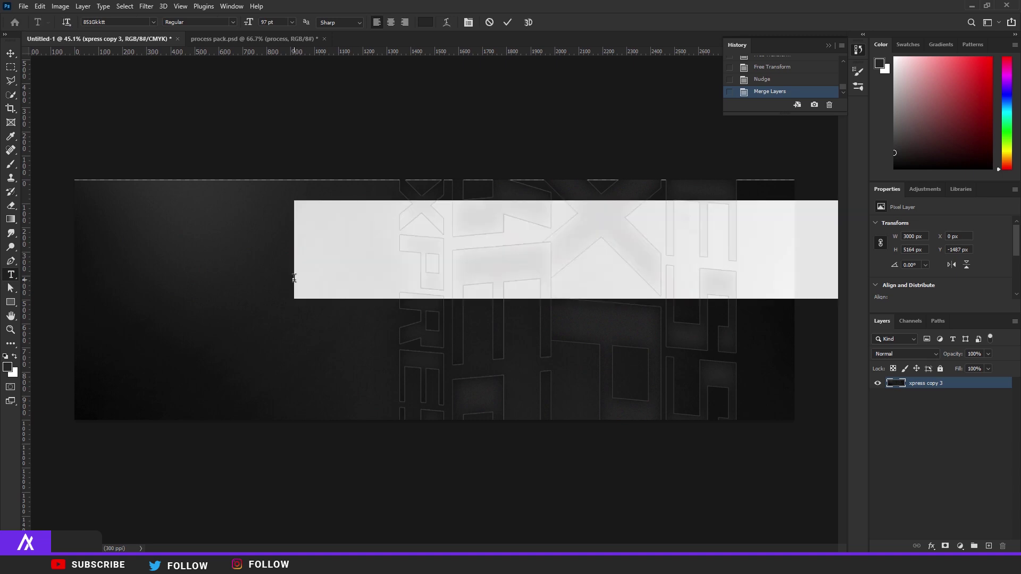
type("XPRESS")
key("ctrl+a")
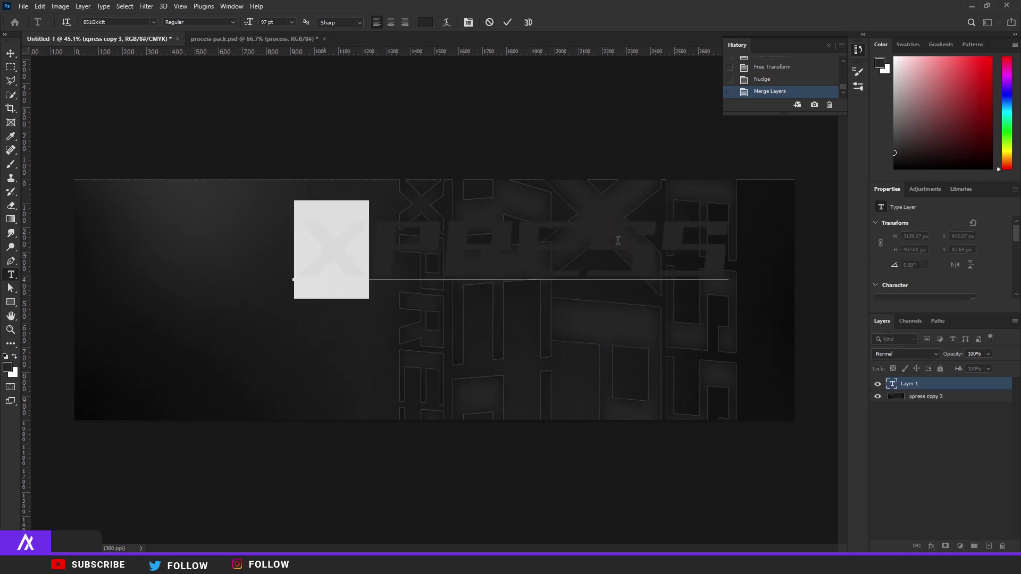
left_click(973, 281)
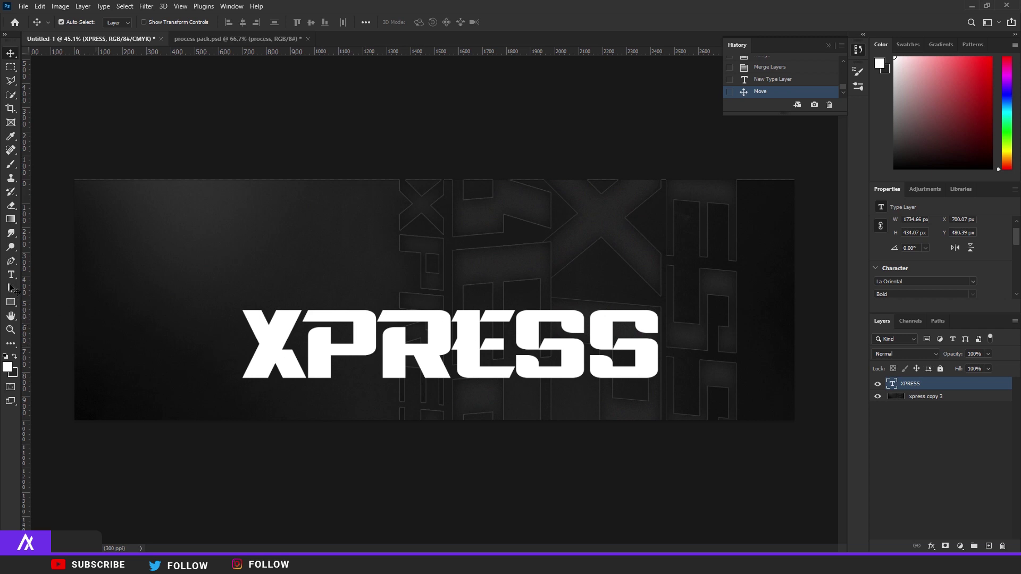
Open the XPRESS title for text editing and select all its characters to adjust the type settings.
left_click(11, 274)
double_click(462, 351)
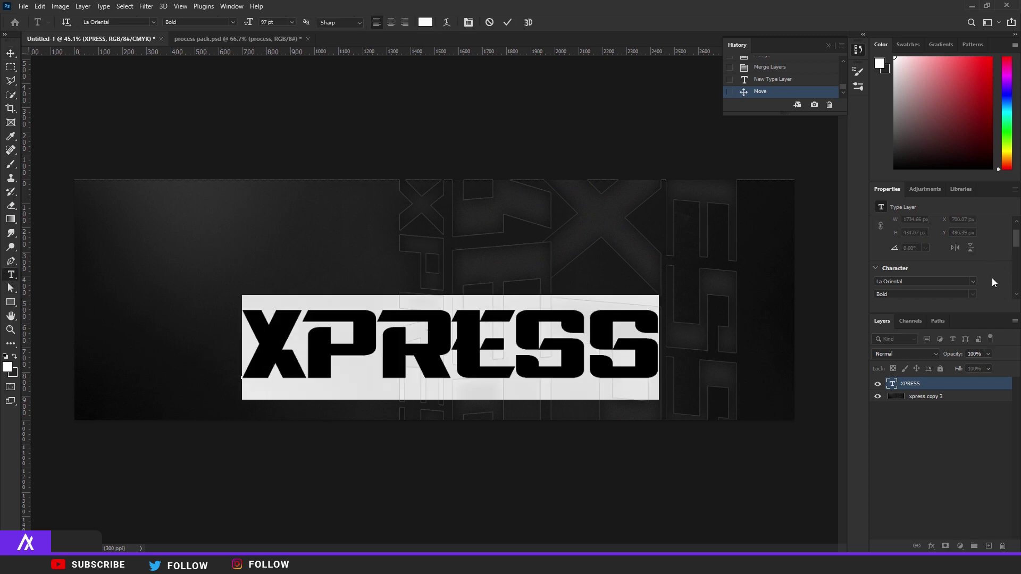
scroll(992, 282, "down", 2)
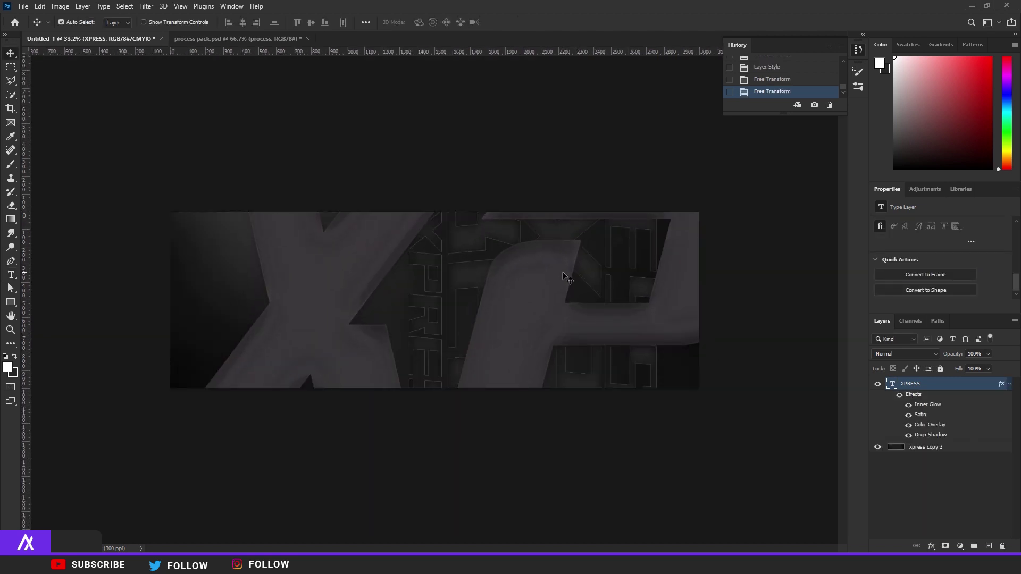
Rasterize the type and the layer style of the enlarged XPRESS layer.
right_click(949, 385)
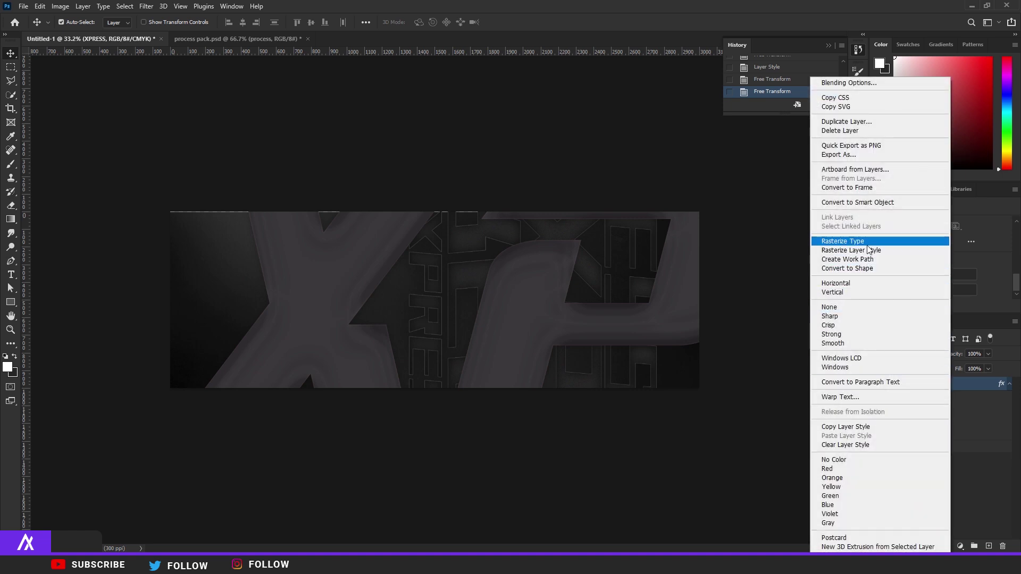
left_click(868, 245)
right_click(952, 387)
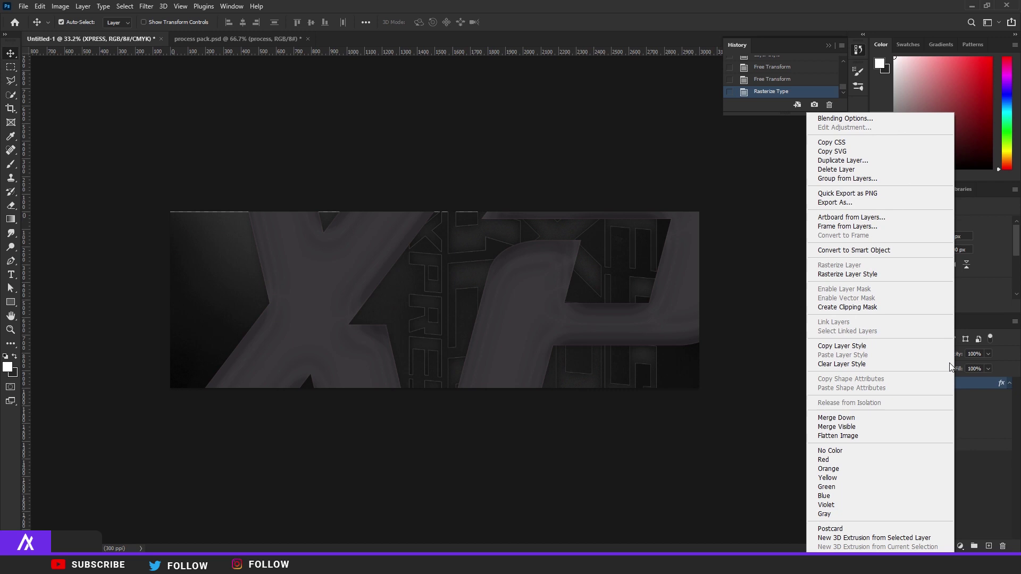
left_click(886, 273)
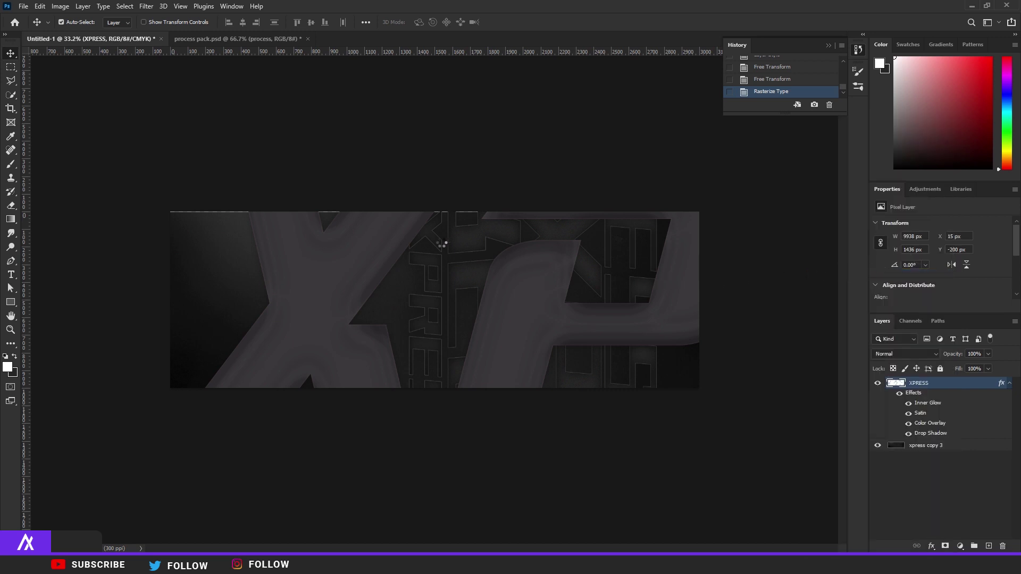
Clear the visible lettering beside the large X with rectangular selections, keeping only the X on the banner, and deselect.
key("m")
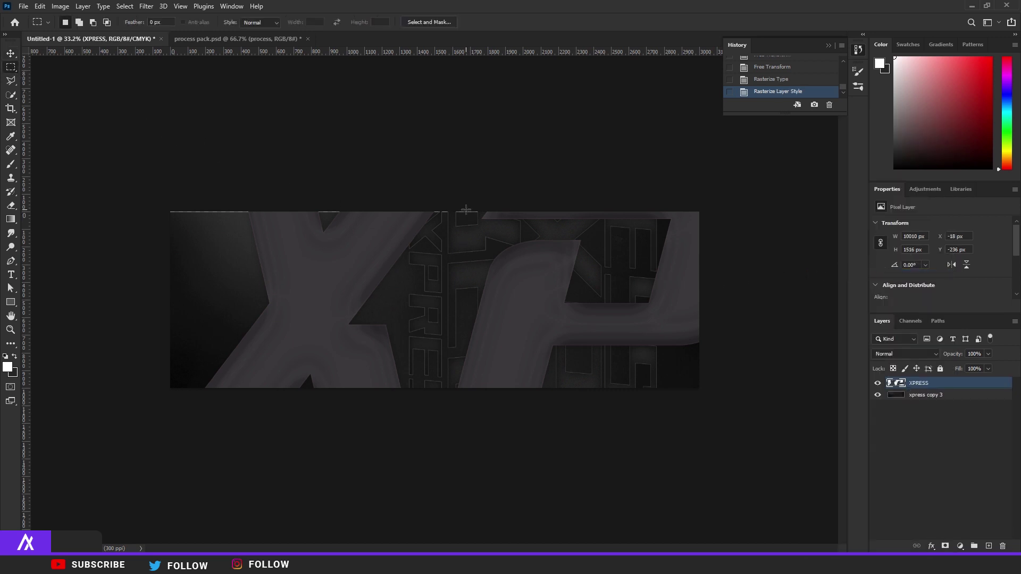
left_click_drag(470, 212, 717, 410)
key("Delete")
left_click_drag(434, 329, 525, 402)
key("Delete")
key("ctrl+d")
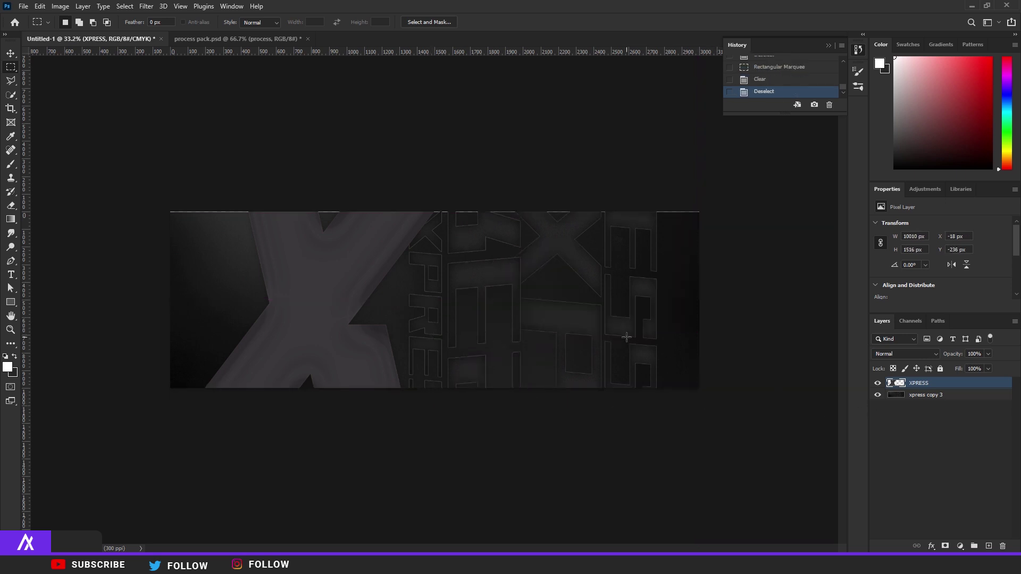
Duplicate the XPRESS layer and merge the original with the xpress copy 3 background layer.
key("ctrl+j")
left_click(917, 396)
left_click(922, 406, "shift")
key("ctrl+e")
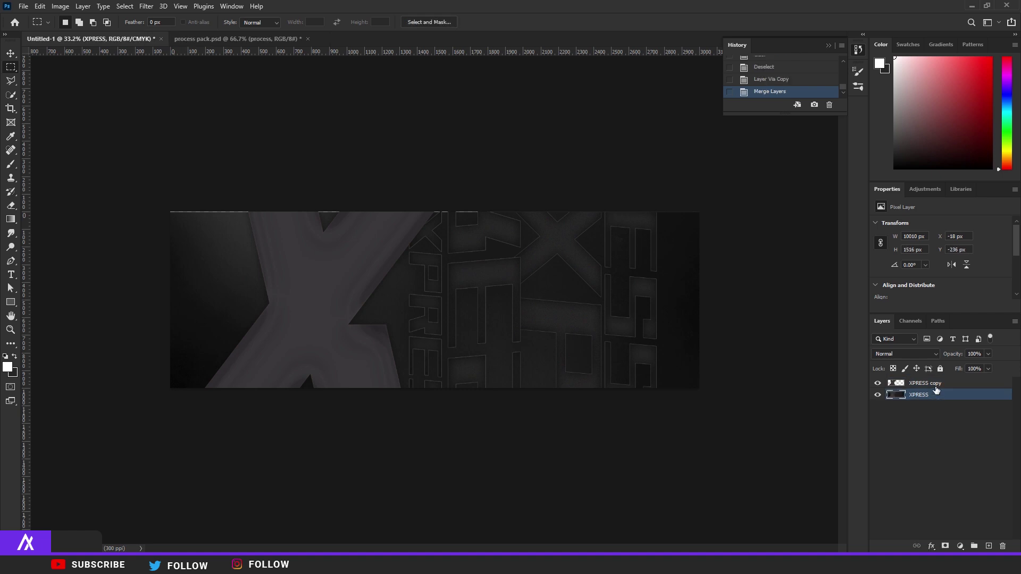
Enlarge the XPRESS copy layer to about 298% and shift it so parts of its letters cross the banner.
left_click(925, 383)
key("ctrl+t")
scroll(510, 323, "down", 3)
left_click_drag(594, 317, 75, 323)
left_click_drag(759, 233, 801, 226)
scroll(676, 264, "down", 7)
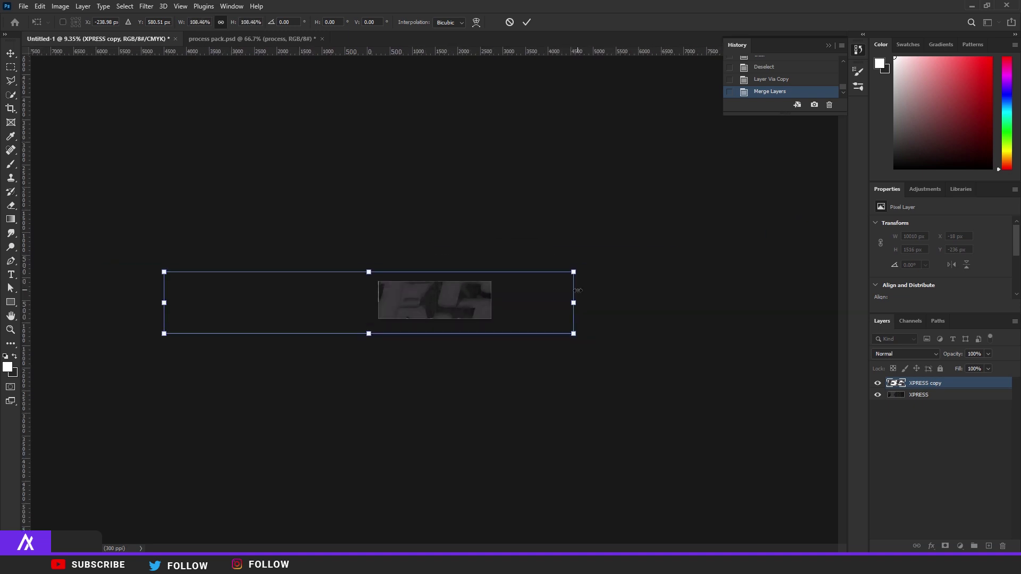
left_click_drag(541, 278, 814, 193)
left_click_drag(681, 270, 623, 288)
key("Return")
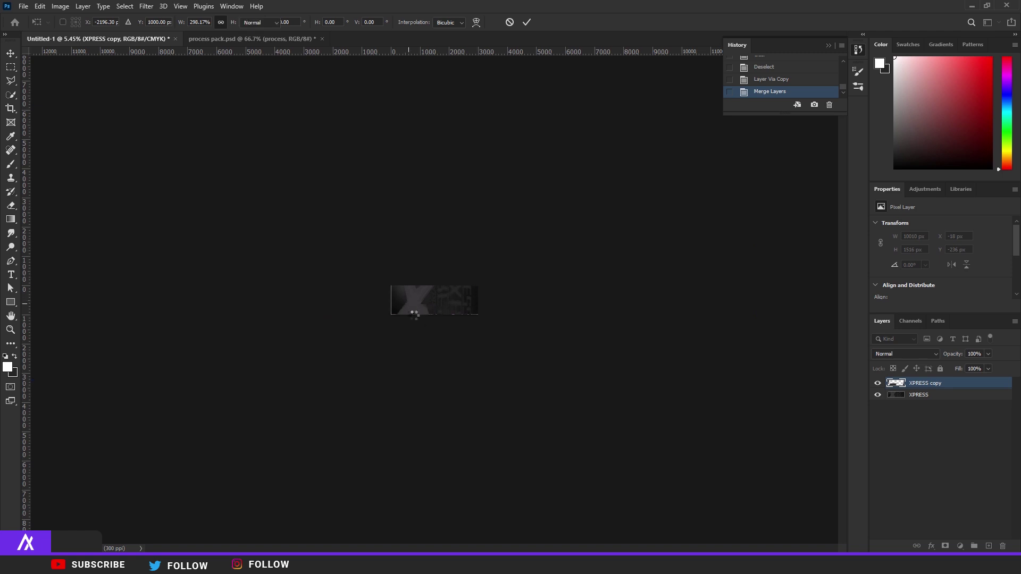
Reposition the enlarged XPRESS copy layer so its letter fragments sit along the banner's left and bottom edges.
scroll(412, 319, "up", 8)
scroll(379, 377, "down", 2)
key("v")
scroll(342, 377, "down", 4)
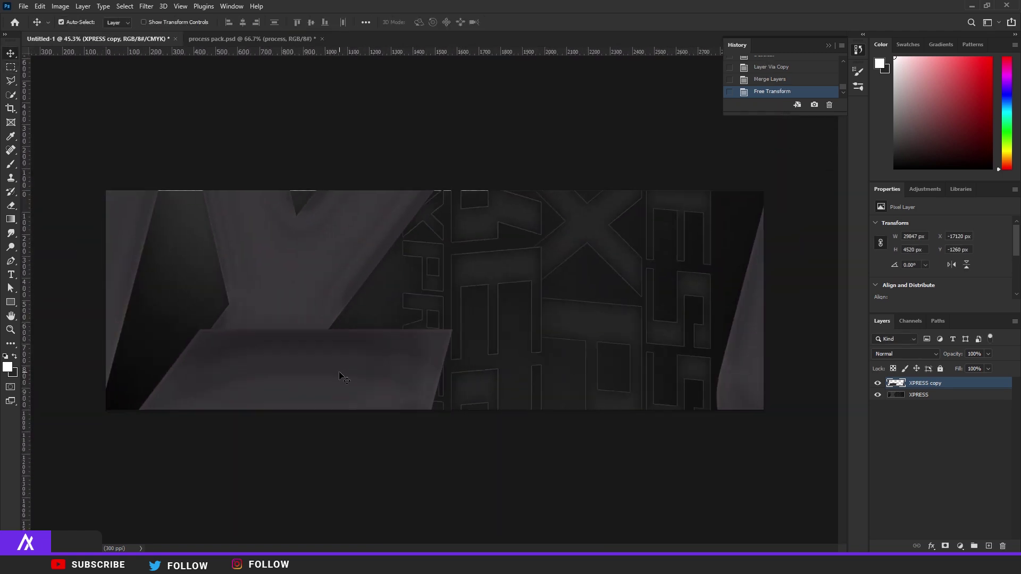
left_click_drag(345, 372, 407, 409)
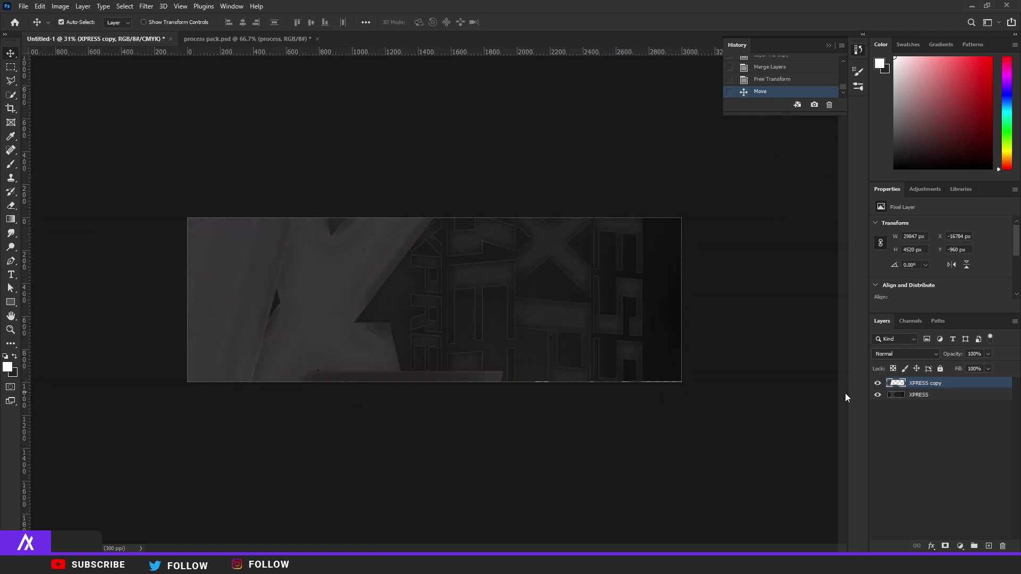
Give the XPRESS copy layer a very dark navy Color Overlay and merge it with the XPRESS layer.
double_click(966, 386)
left_click(524, 433)
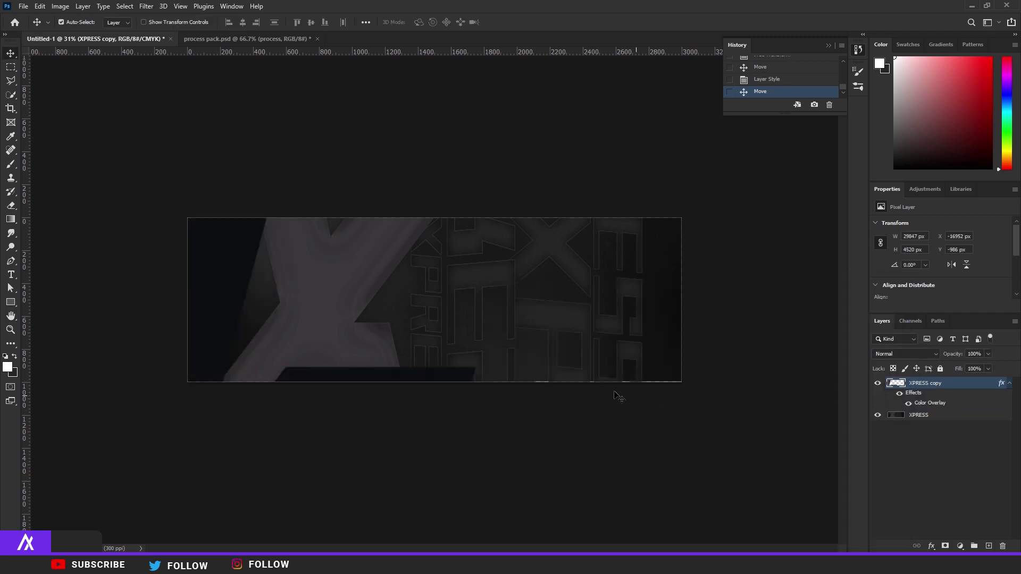
scroll(389, 344, "down", 3)
scroll(322, 330, "up", 5)
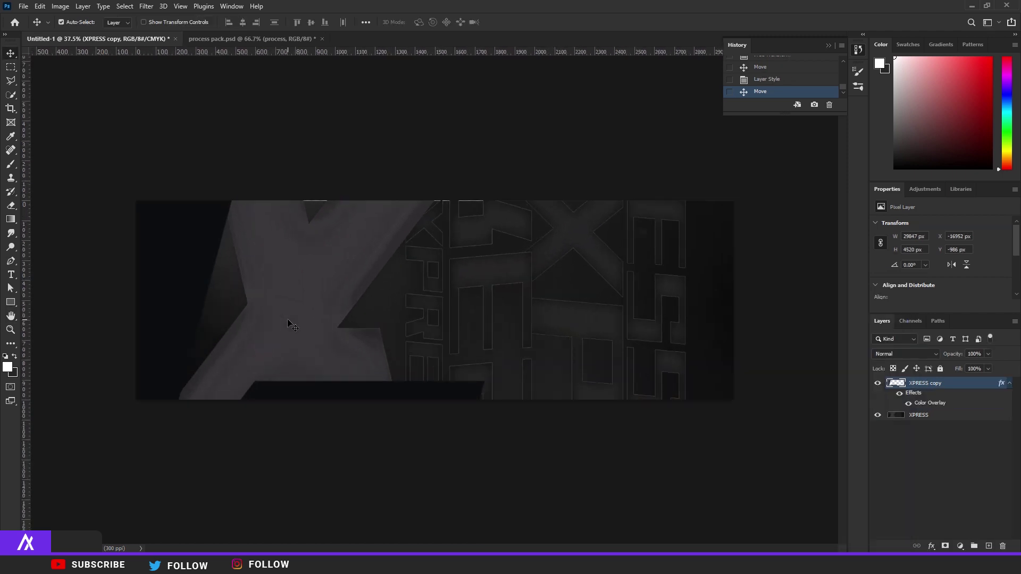
left_click(937, 416, "shift")
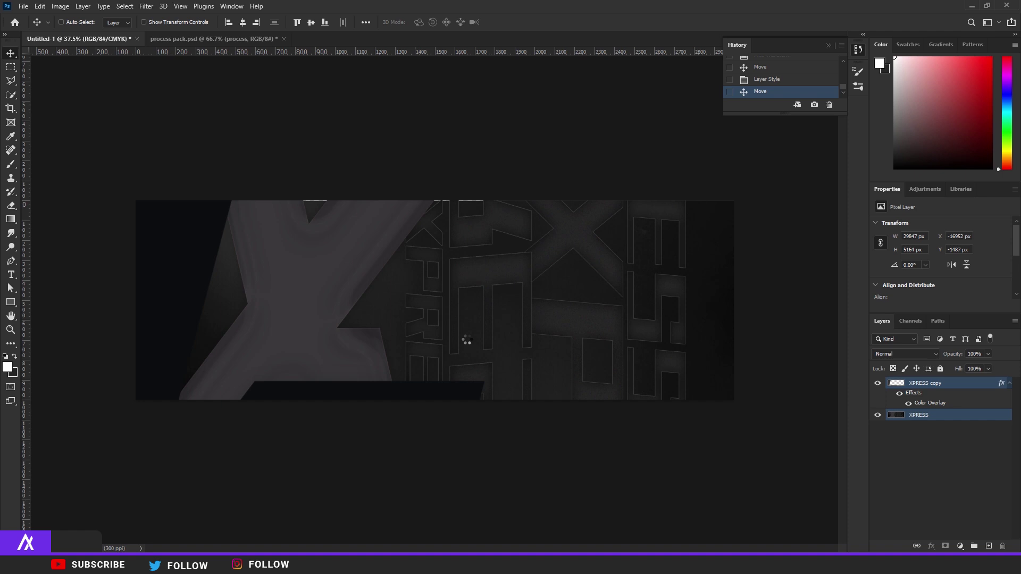
key("ctrl+e")
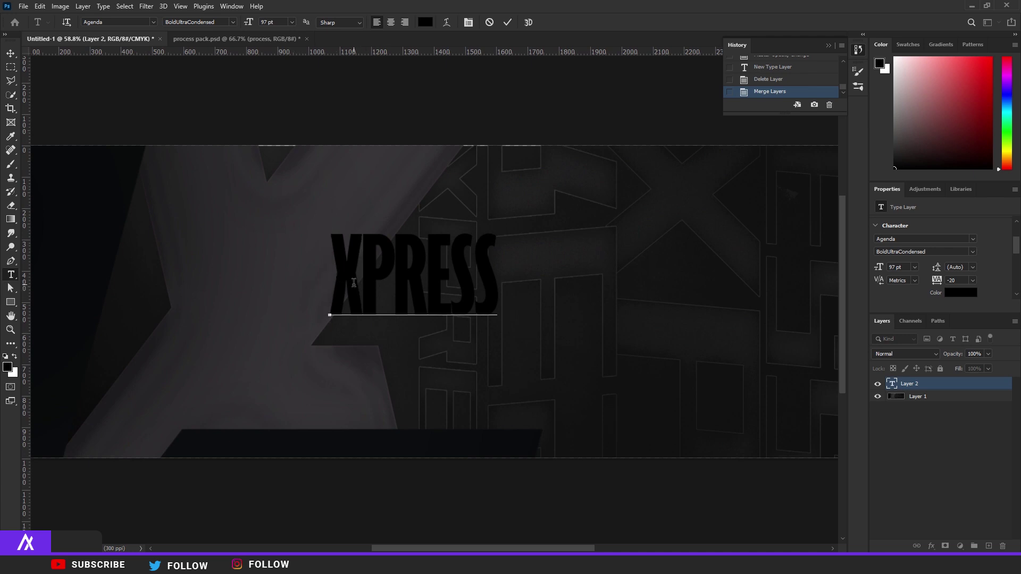
Recolour the new XPRESS text near-black and add a black Drop Shadow with 12 px distance, 100% spread and 0 px size.
key("ctrl+a")
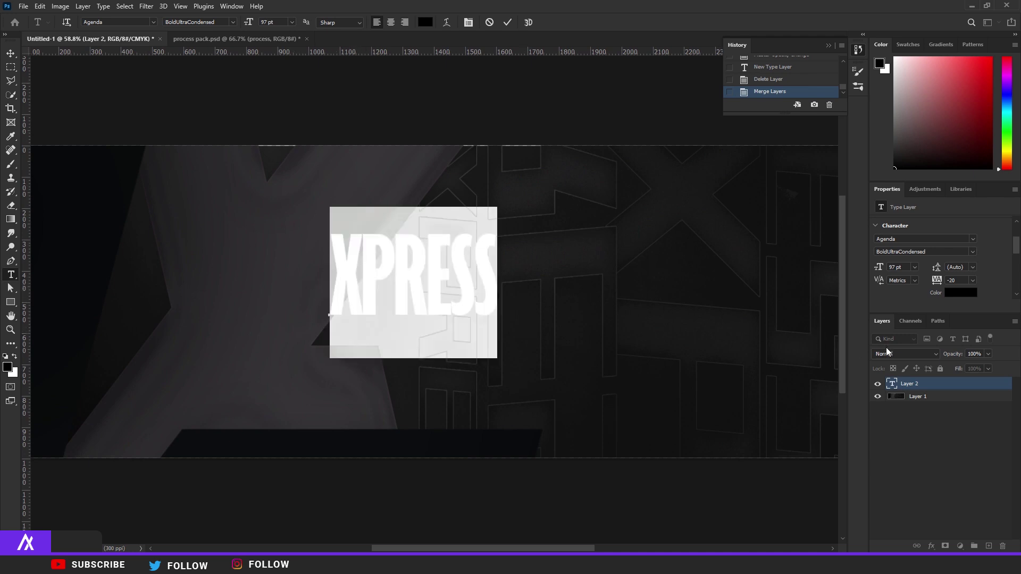
left_click(959, 298)
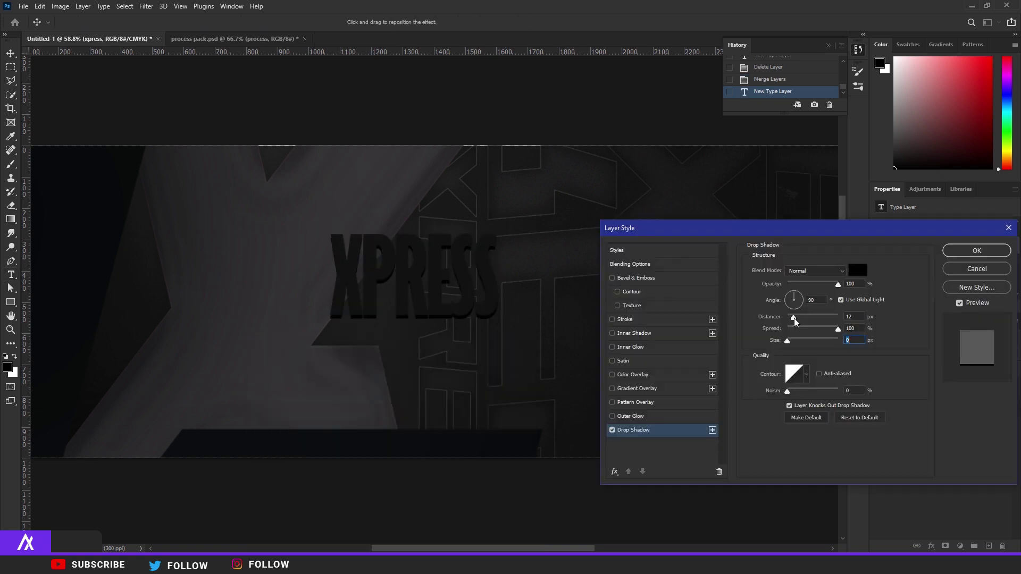
left_click(975, 251)
key("ctrl+0")
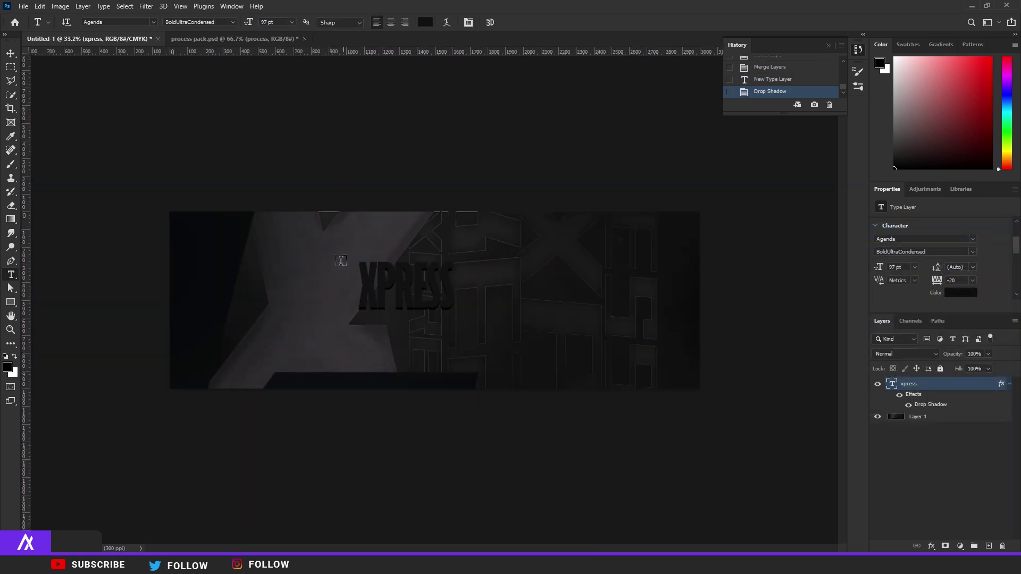
Apply the Add Noise filter to the dark xpress text layer.
left_click(125, 6)
mouse_move(146, 7)
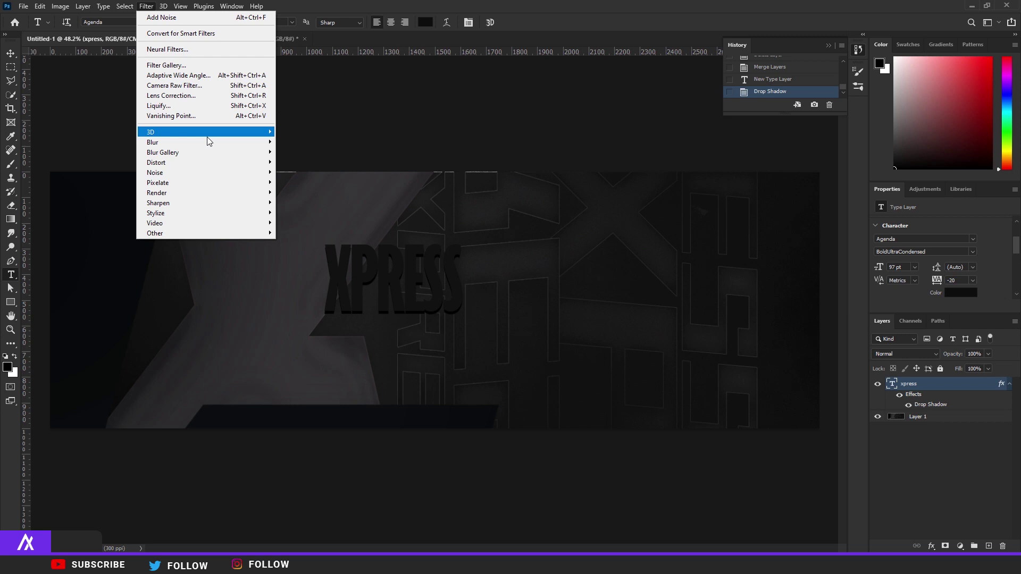
mouse_move(247, 171)
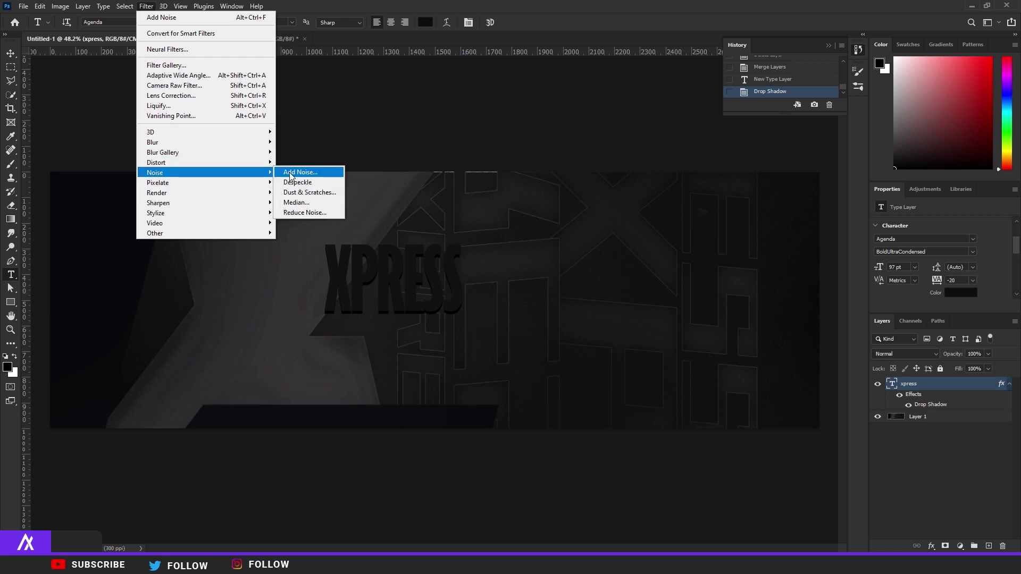
left_click(296, 173)
left_click(575, 212)
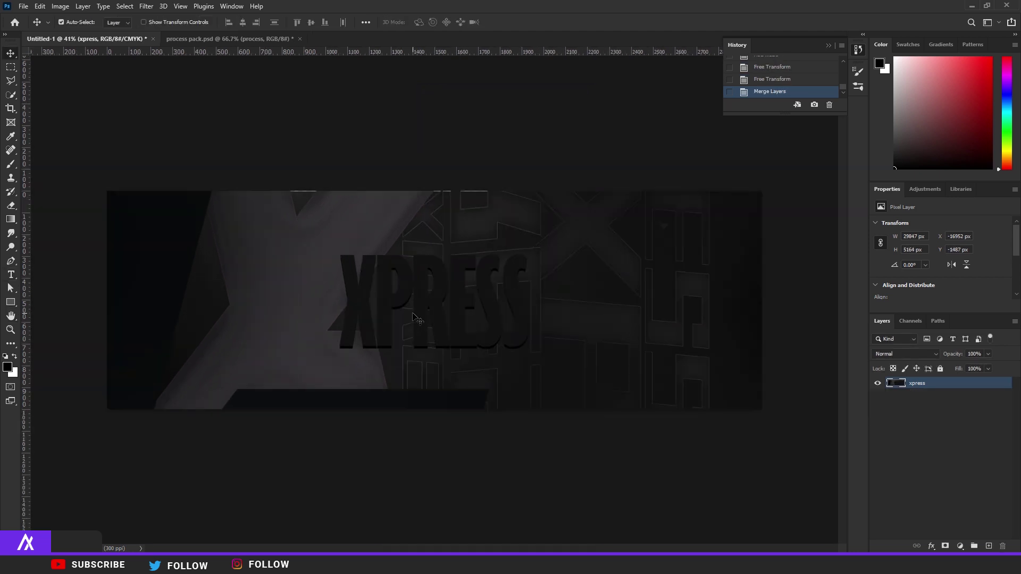
Add another XPRESS text in Agenda BoldUltraCondensed at 97 pt over the large X and select all its characters.
left_click(10, 275)
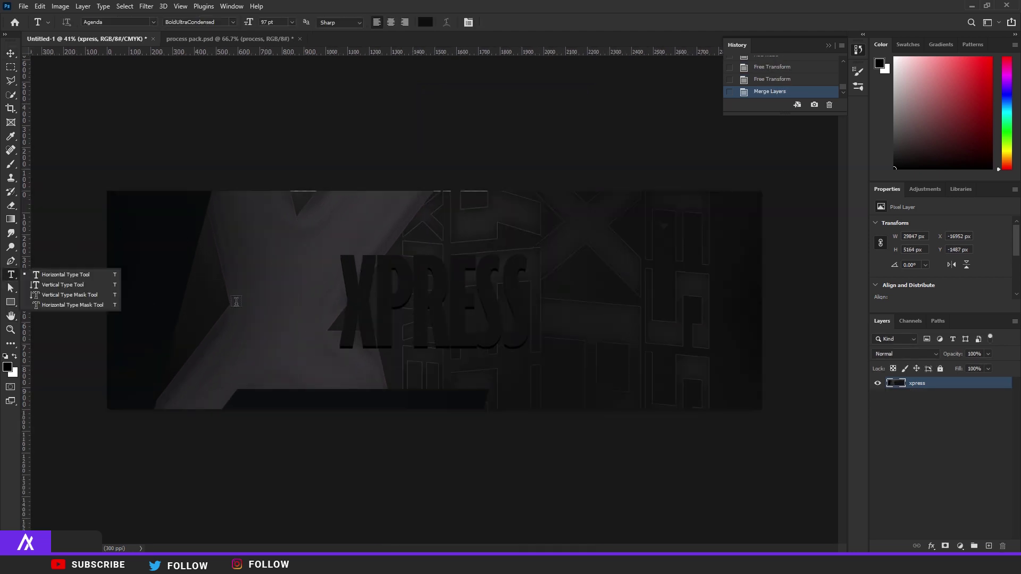
left_click(236, 303)
type("XPRESS")
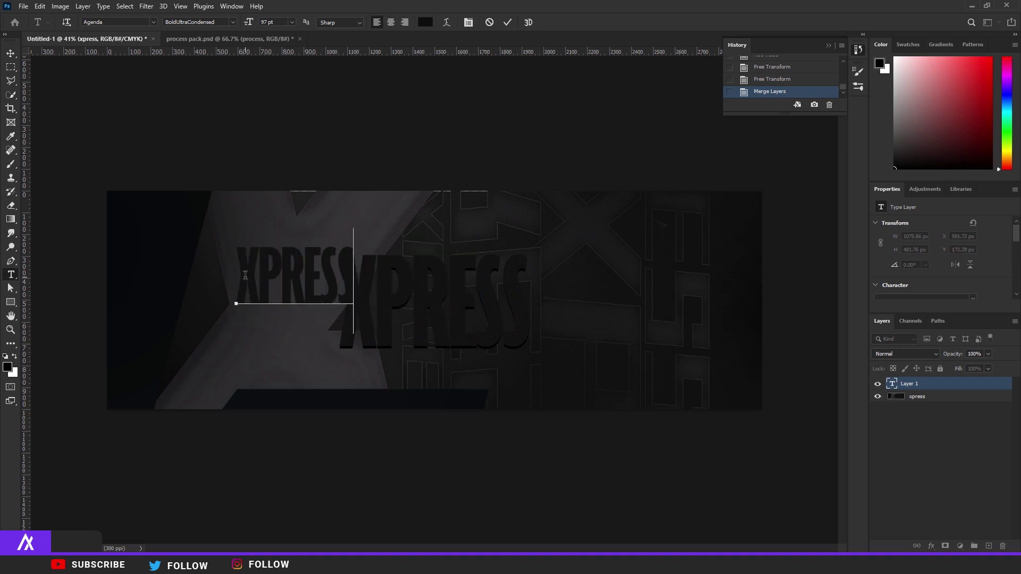
key("ctrl+a")
scroll(923, 287, "down", 2)
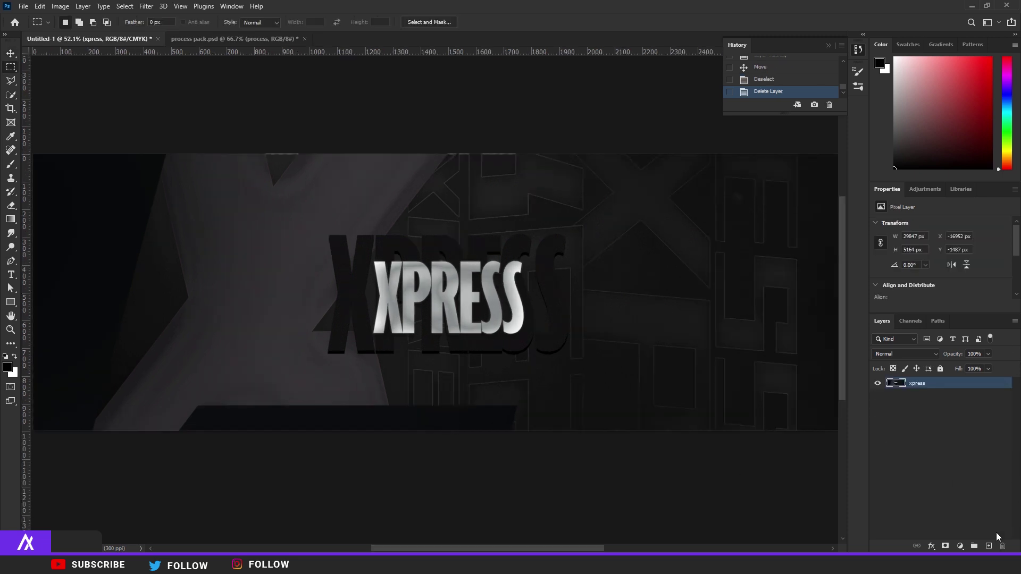
On a new layer, fill a horizontal rectangle of about 957 x 45 px with black below the XPRESS lettering.
left_click(988, 545)
left_click_drag(612, 381, 348, 393)
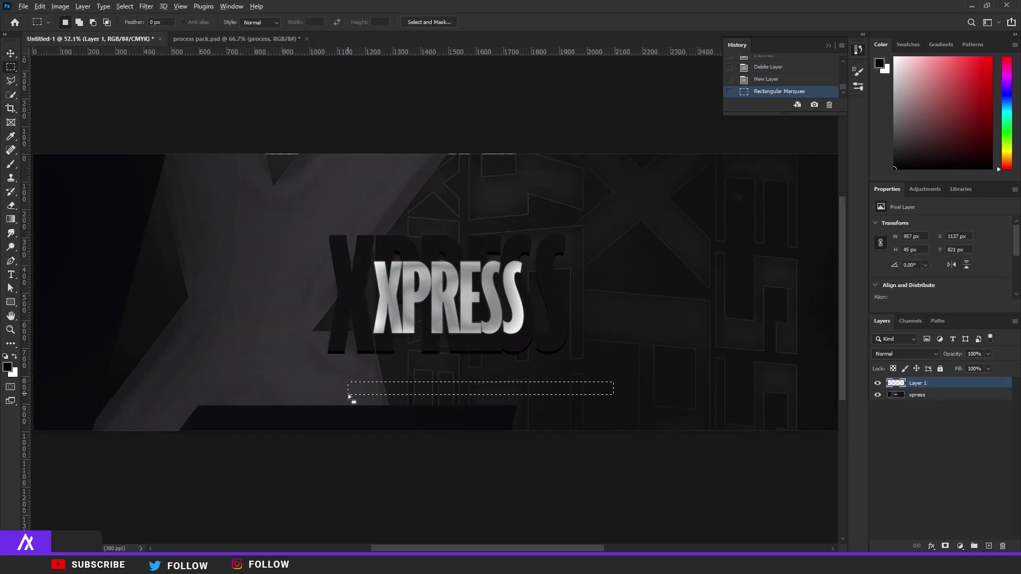
key("alt+BackSpace")
key("ctrl+d")
Skew the black bar into a slanted parallelogram about 1019 px wide and add a Gradient Overlay to its layer.
scroll(500, 390, "up", 3)
key("ctrl+t")
right_click(497, 375)
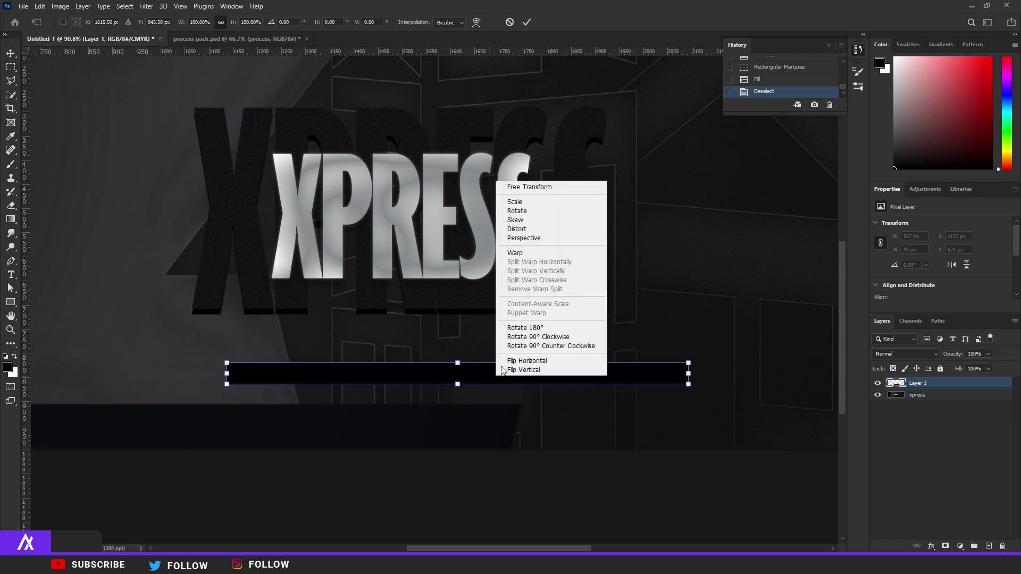
left_click(515, 220)
left_click_drag(457, 363, 475, 365)
key("Return")
key("m")
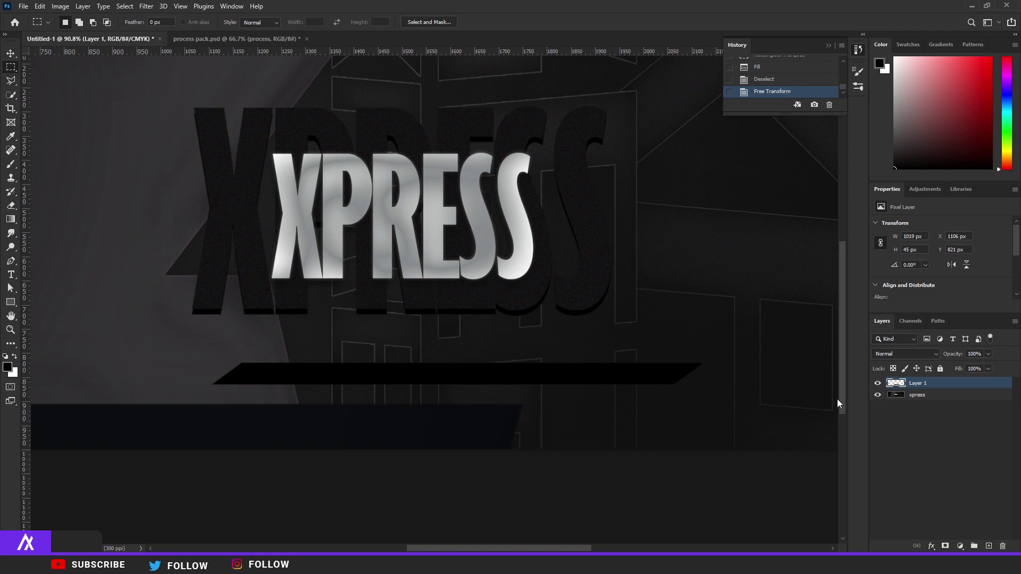
double_click(937, 387)
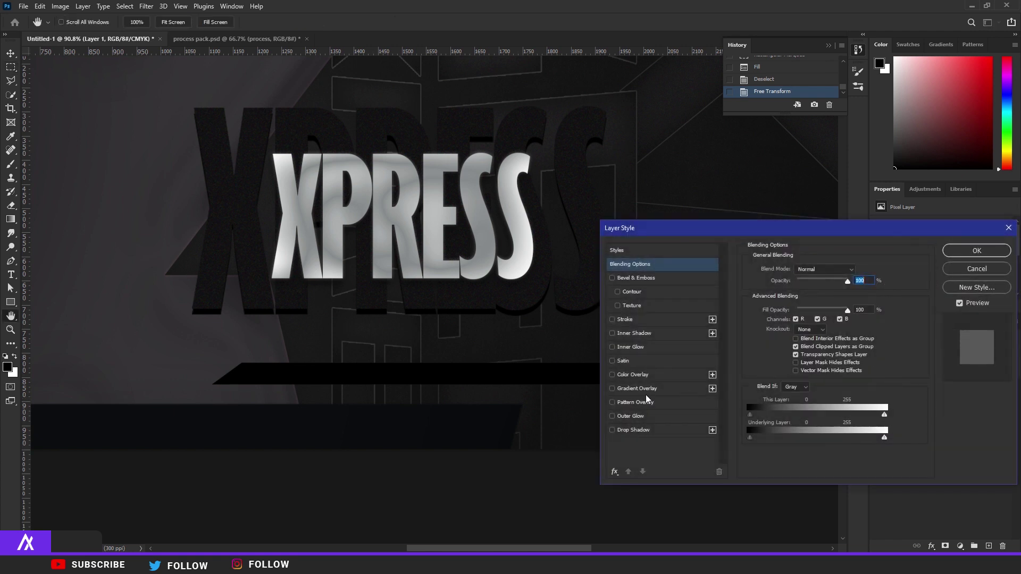
left_click(645, 390)
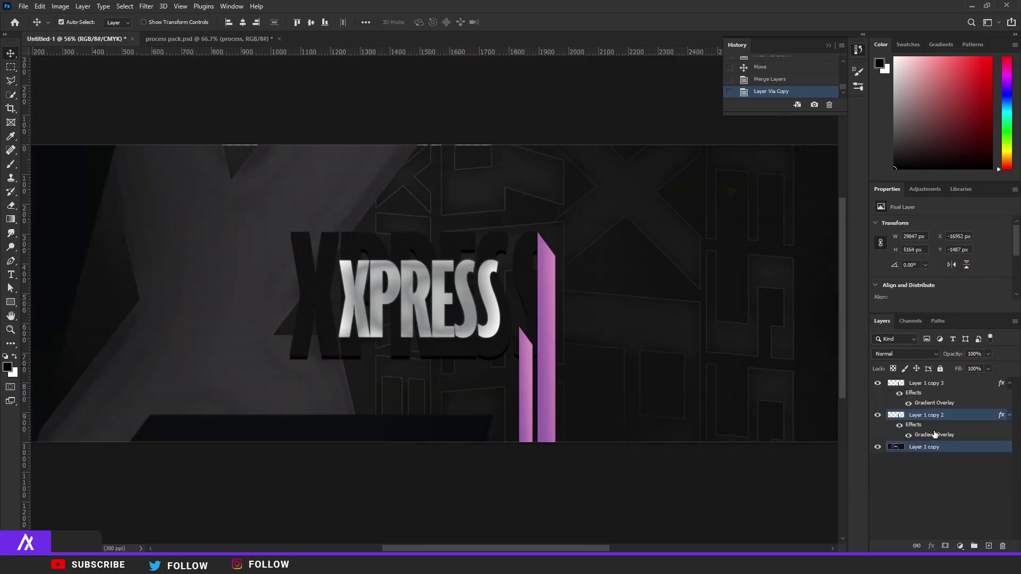
Merge Layer 1 copy 2 into the background, and turn the next purple bar copy to hang from the banner's top edge.
key("ctrl+e")
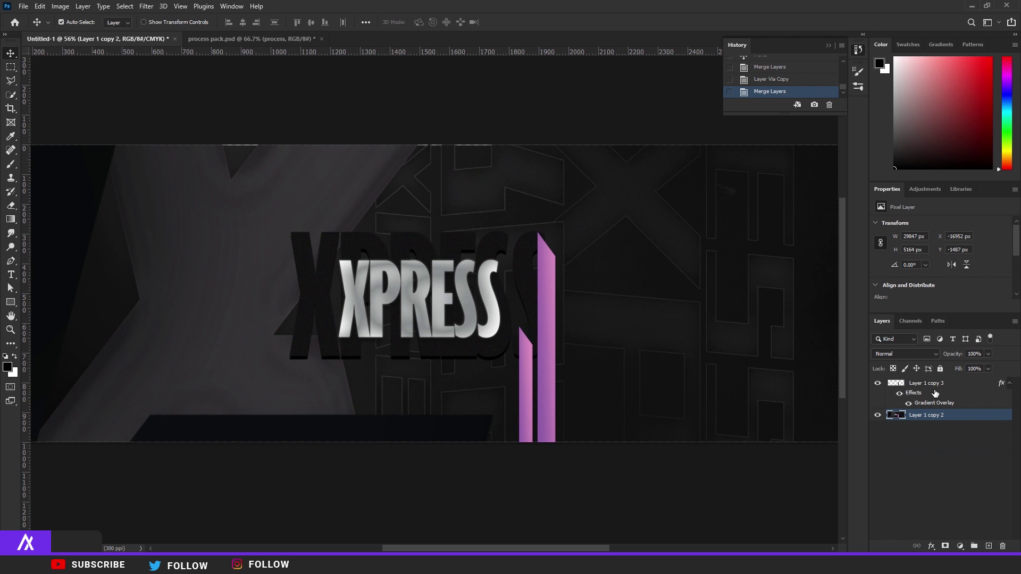
left_click(935, 385)
scroll(561, 328, "down", 3)
key("ctrl+t")
left_click_drag(483, 242, 535, 449)
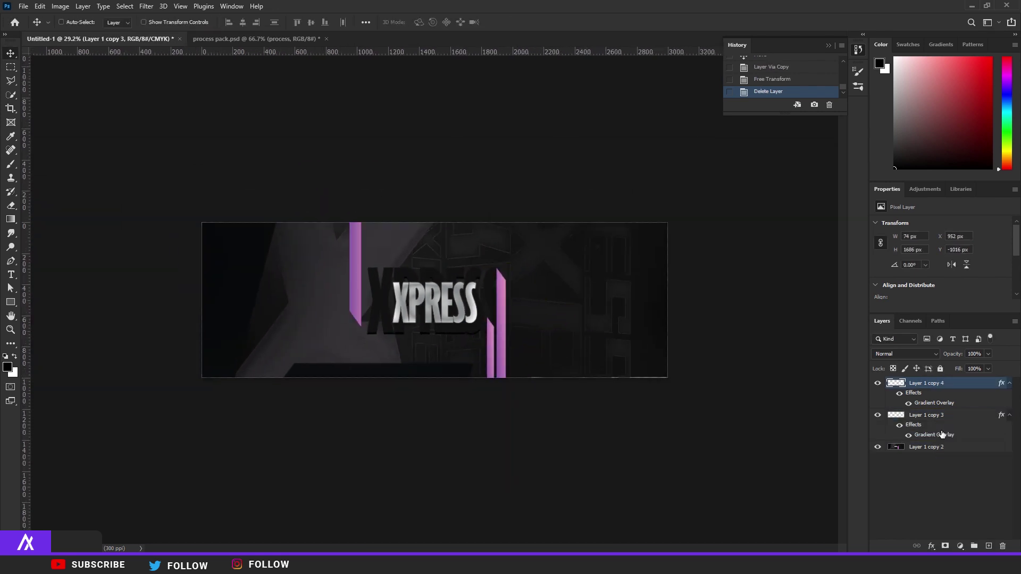
Merge Layer 1 copy 3 with Layer 1 copy 2 and select the Layer 1 copy 4 bar.
left_click(925, 415)
left_click(925, 447, "shift")
left_click(925, 382)
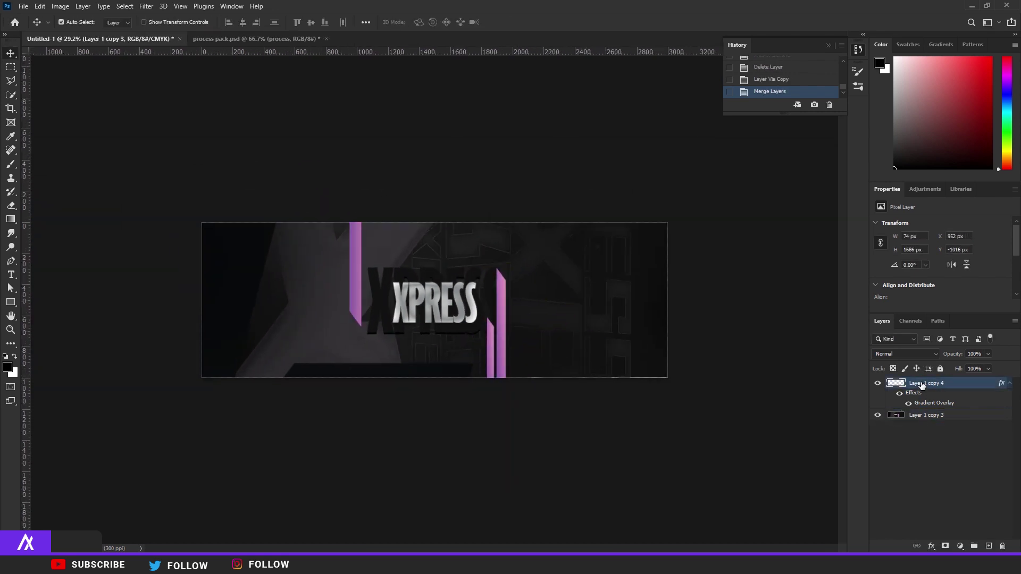
scroll(434, 300, "up", 2)
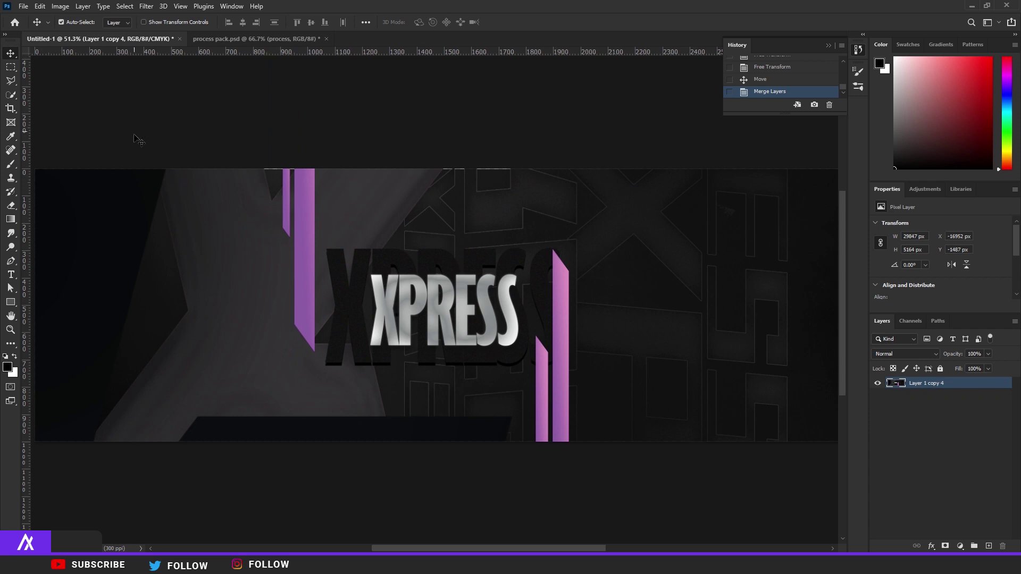
On a new layer, make a 3 px purple line with an Outer Glow, rotate it 90 degrees and place it at X 1990 px.
left_click(10, 67)
scroll(369, 306, "up", 2)
scroll(316, 387, "down", 1)
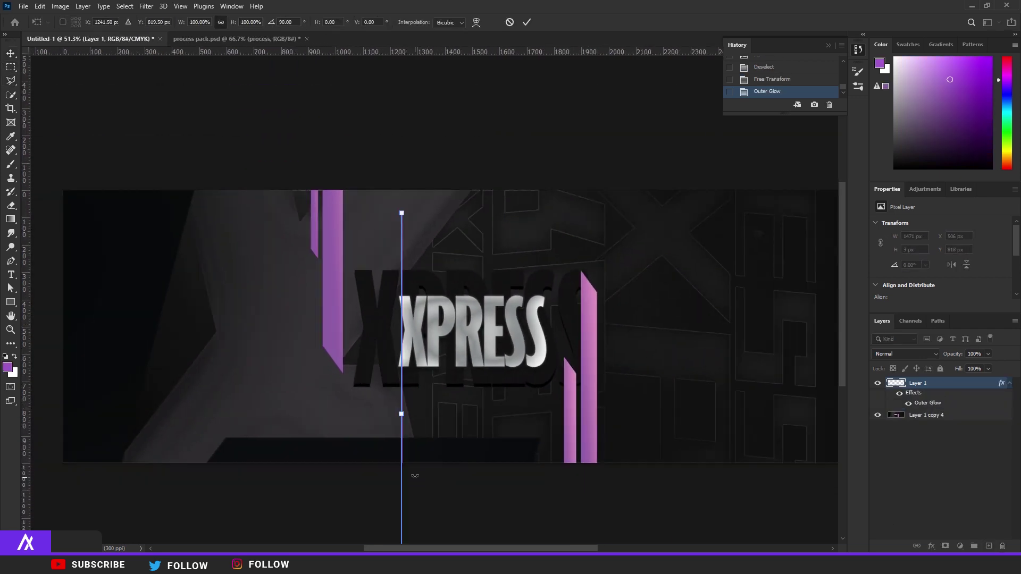
key("Return")
key("v")
left_click_drag(402, 420, 606, 355)
scroll(640, 348, "down", 3)
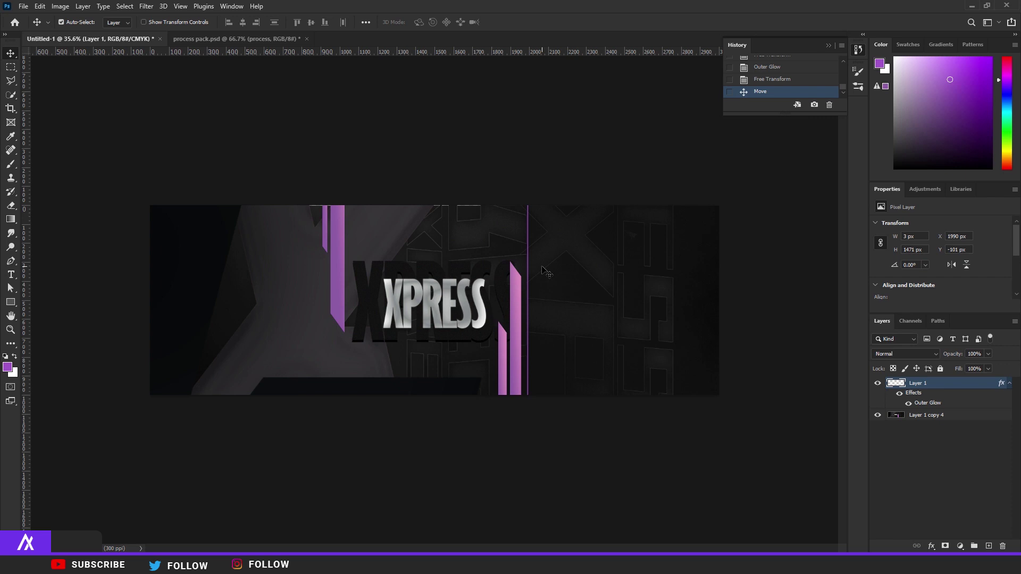
Duplicate the glowing line, merge the original into the background layer, and offset the copy slightly beside it.
scroll(547, 270, "up", 3)
key("ctrl+j")
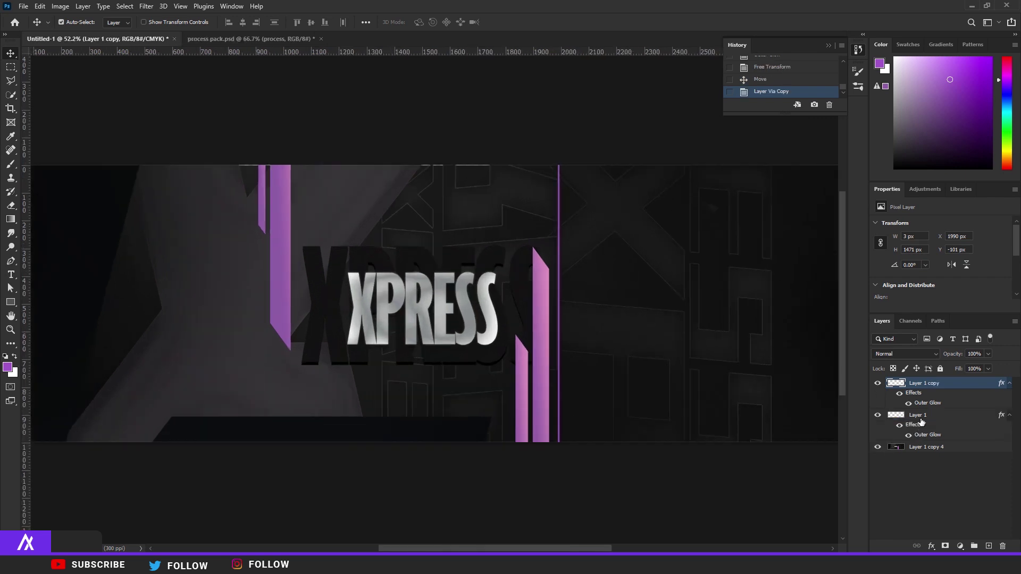
left_click(924, 415)
left_click(924, 447, "shift")
key("ctrl+e")
left_click(921, 384)
left_click_drag(569, 328, 565, 327)
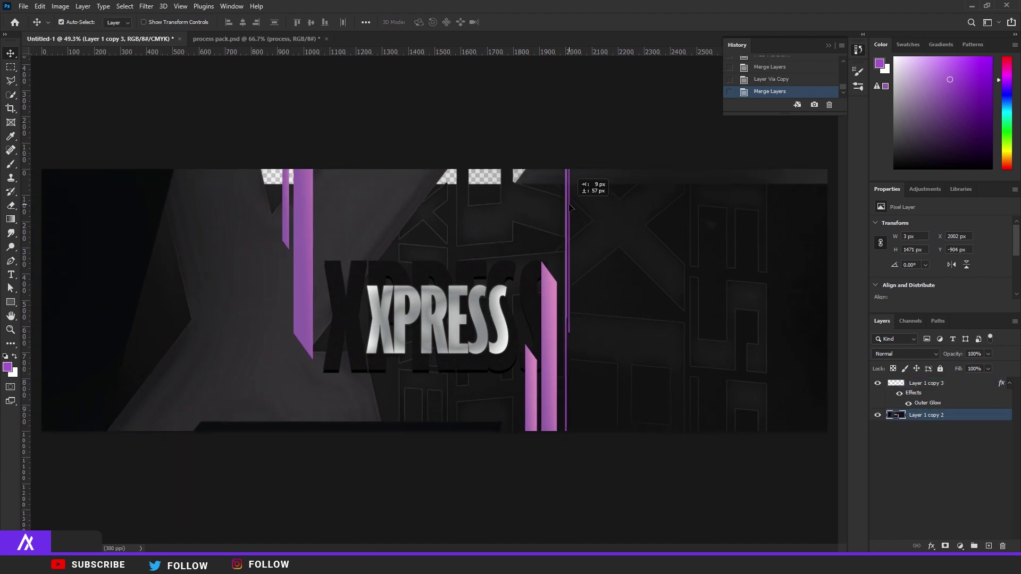
key("ctrl+z")
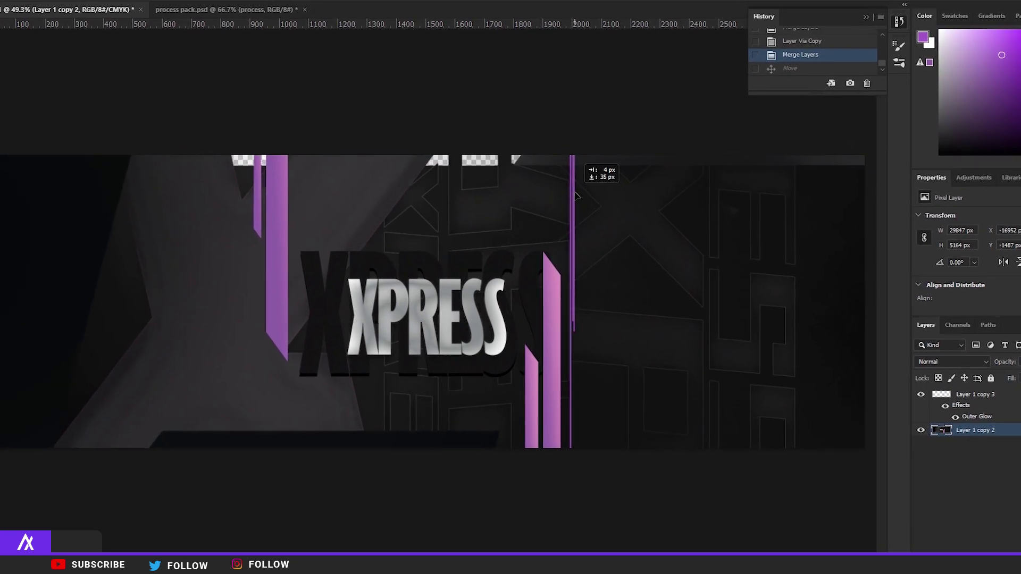
scroll(578, 172, "up", 4)
left_click_drag(578, 176, 835, 430)
key("ctrl+z")
Place the Layer 1 copy 3 line at X 2468 px and shift its hue toward pink with Hue/Saturation.
left_click(973, 402)
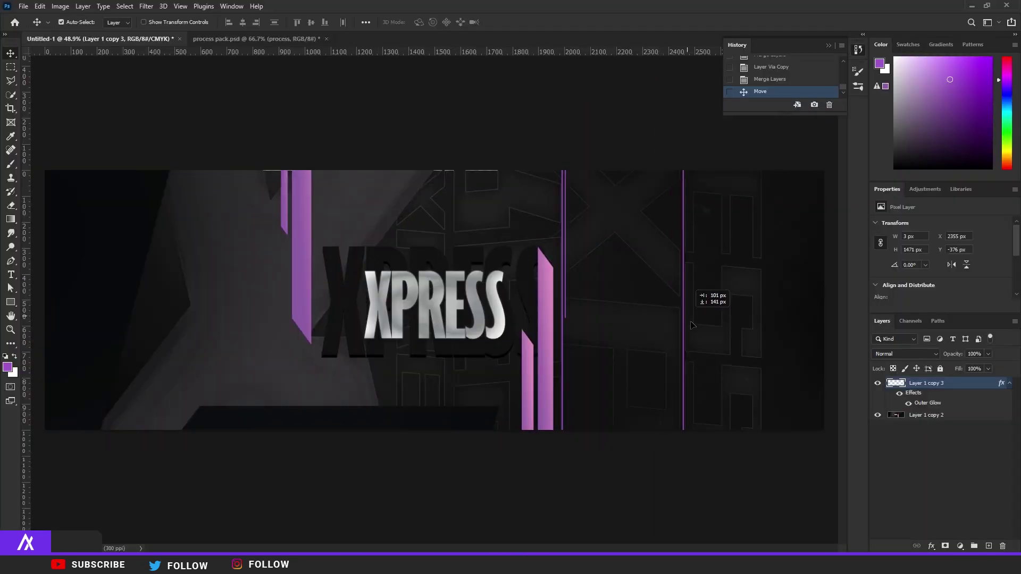
left_click_drag(691, 324, 687, 335)
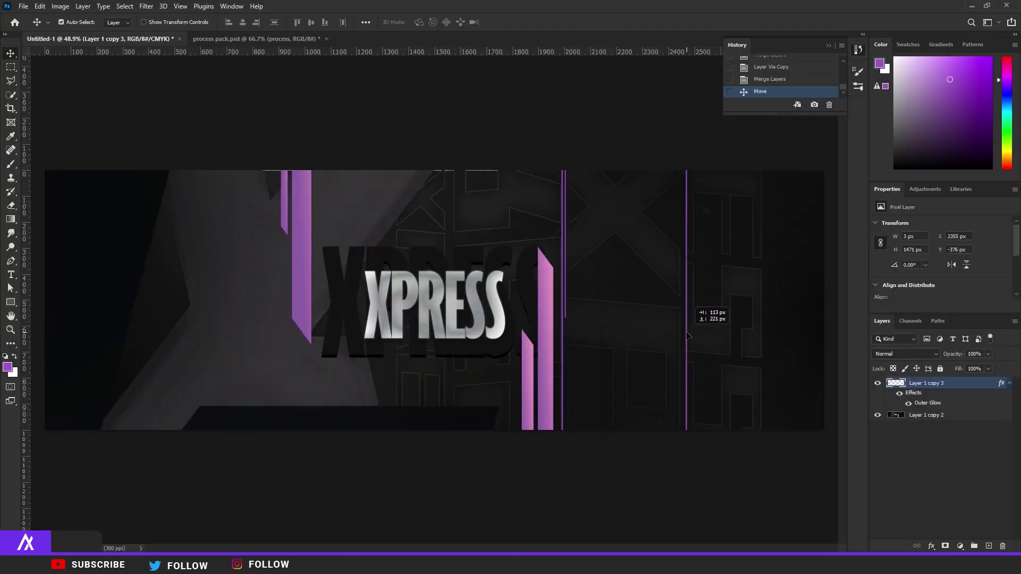
key("ctrl+u")
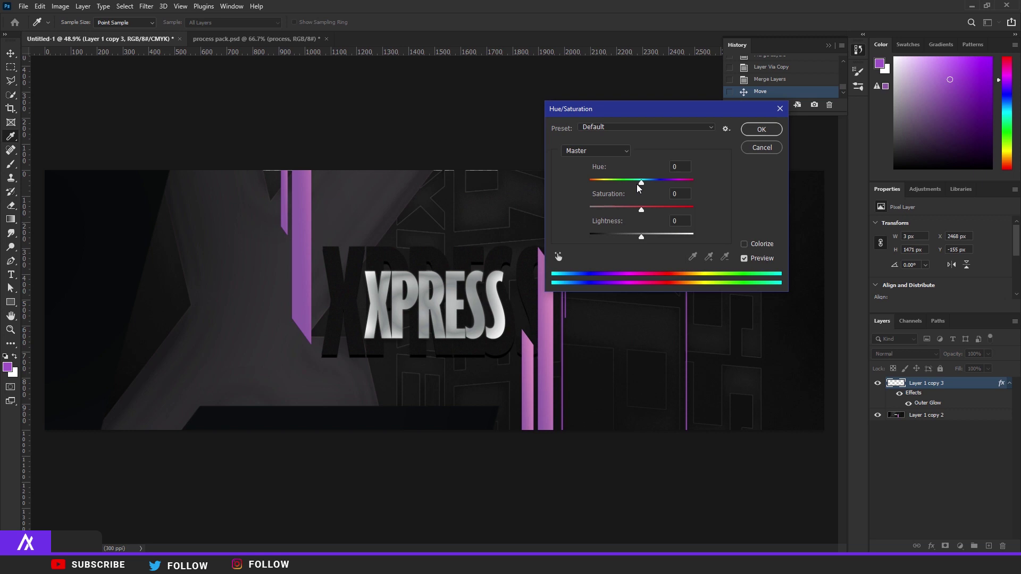
left_click_drag(637, 184, 660, 183)
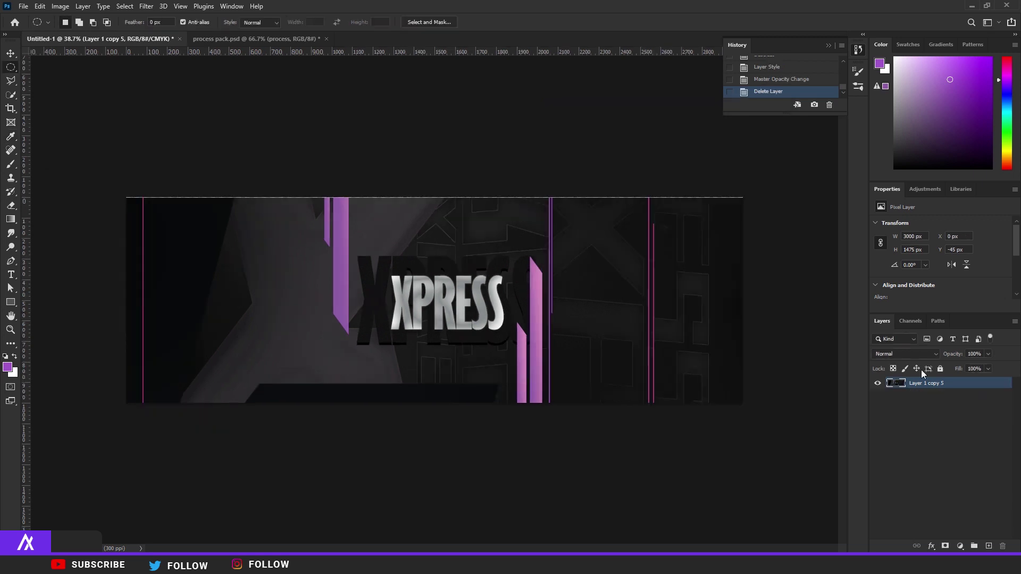
Duplicate Layer 1 copy 5 and warp the copy into flowing swirls with Liquify at brush size 1230.
key("ctrl+j")
left_click(146, 6)
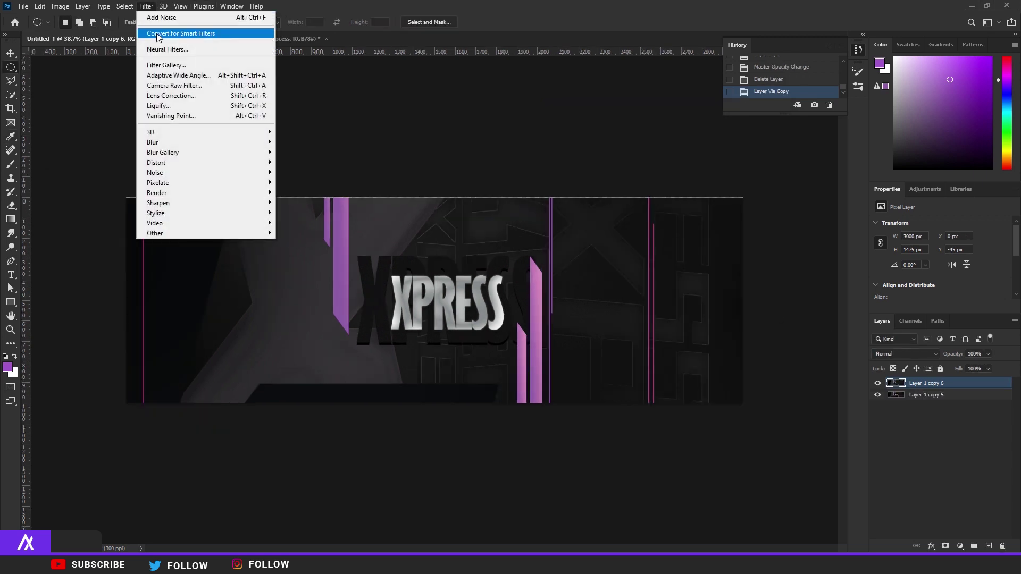
left_click(181, 105)
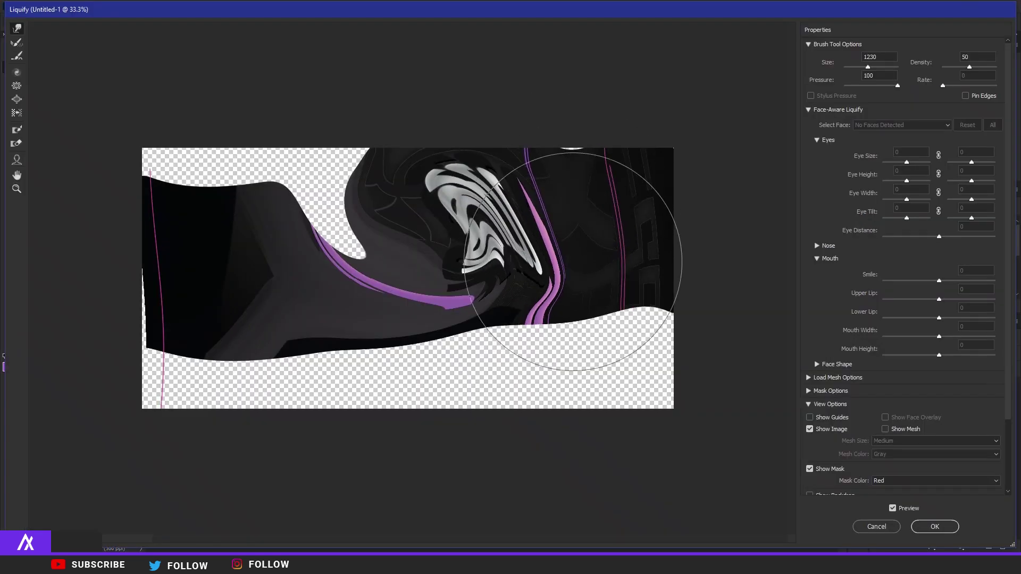
mouse_move(581, 239)
left_mouse_down()
mouse_move(228, 217)
mouse_move(520, 119)
mouse_move(388, 279)
mouse_move(239, 160)
mouse_move(342, 262)
mouse_move(445, 137)
left_mouse_up()
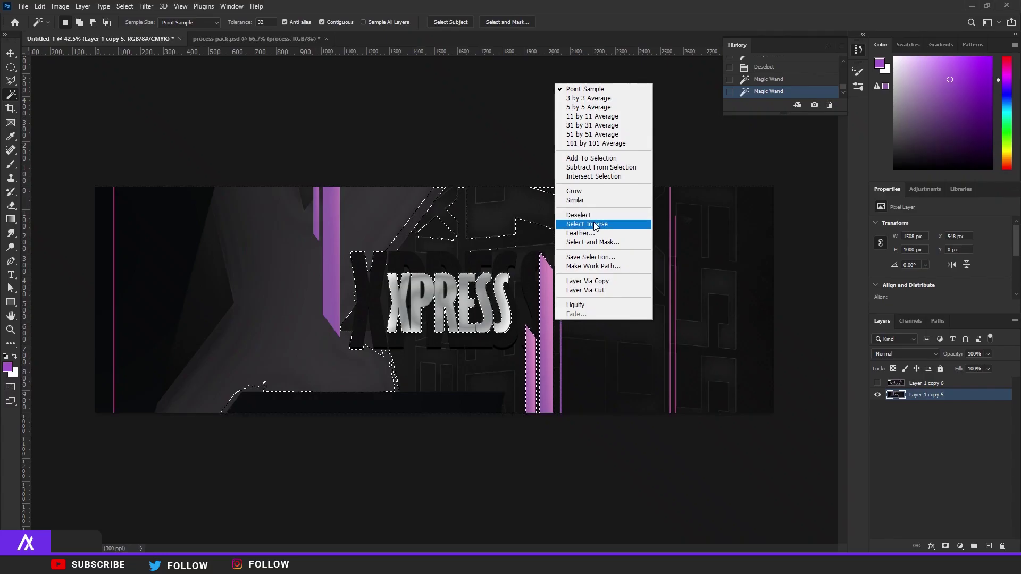
Invert the Magic Wand selection, clear that area from the liquified Layer 1 copy 6, and deselect.
left_click(595, 225)
left_click(898, 384)
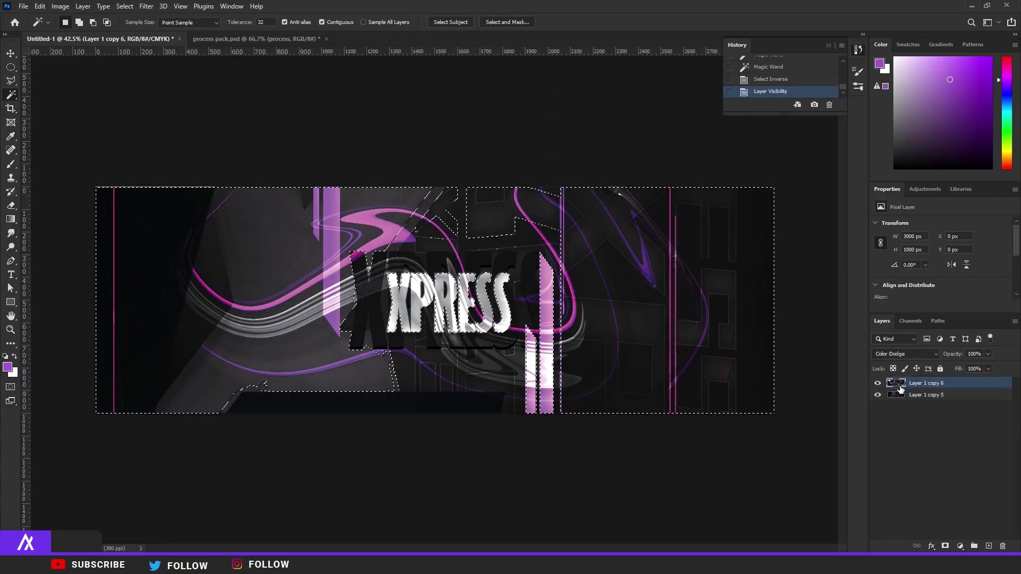
key("Delete")
key("ctrl+d")
scroll(512, 337, "up", 3)
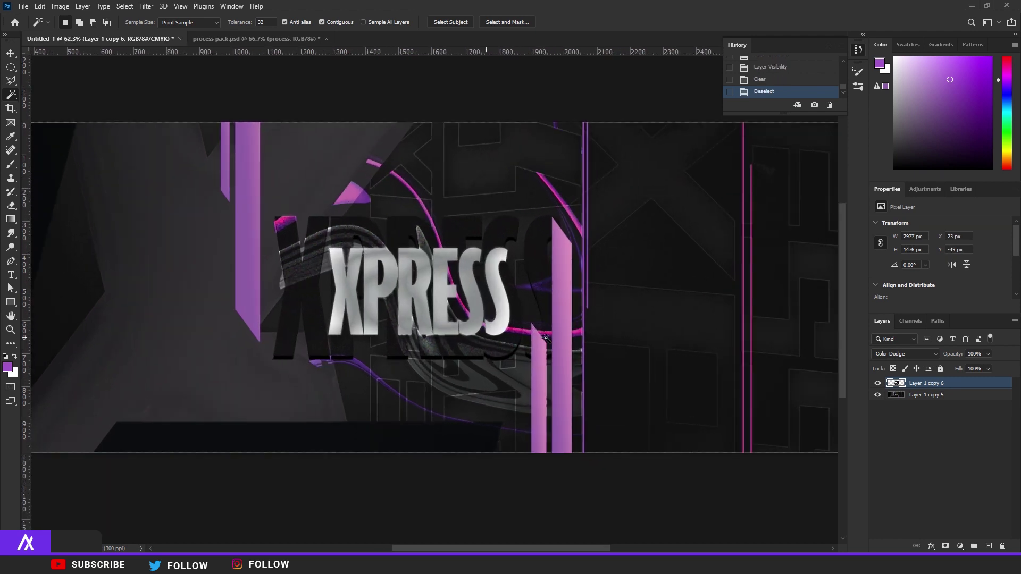
Set the liquified layer's blending mode to Exclusion at 100% opacity.
key("v")
scroll(561, 348, "down", 3)
left_click(897, 355)
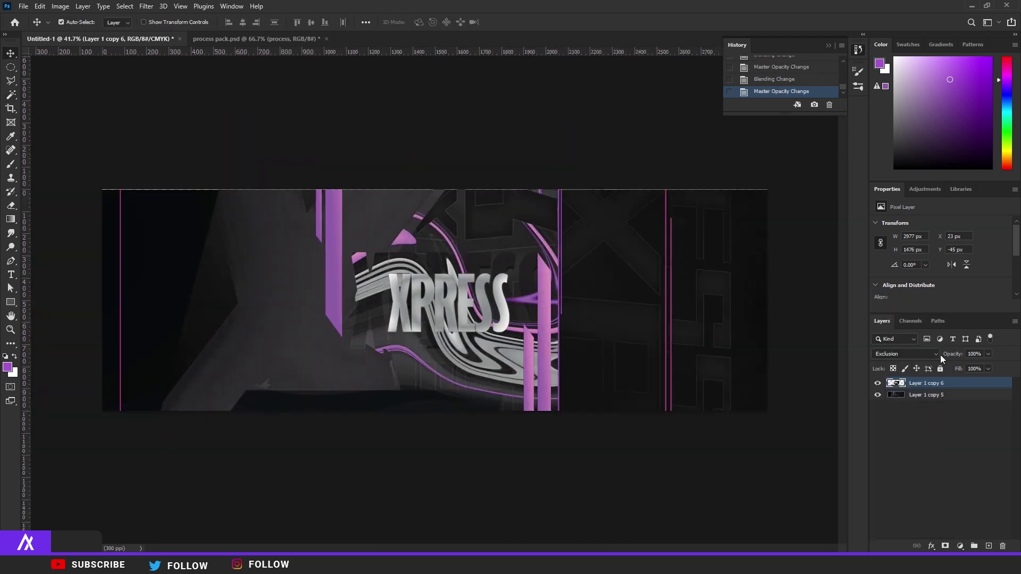
Erase stray parts of the liquified layer around the legs of the dark background X.
scroll(504, 293, "up", 4)
scroll(422, 289, "up", 4)
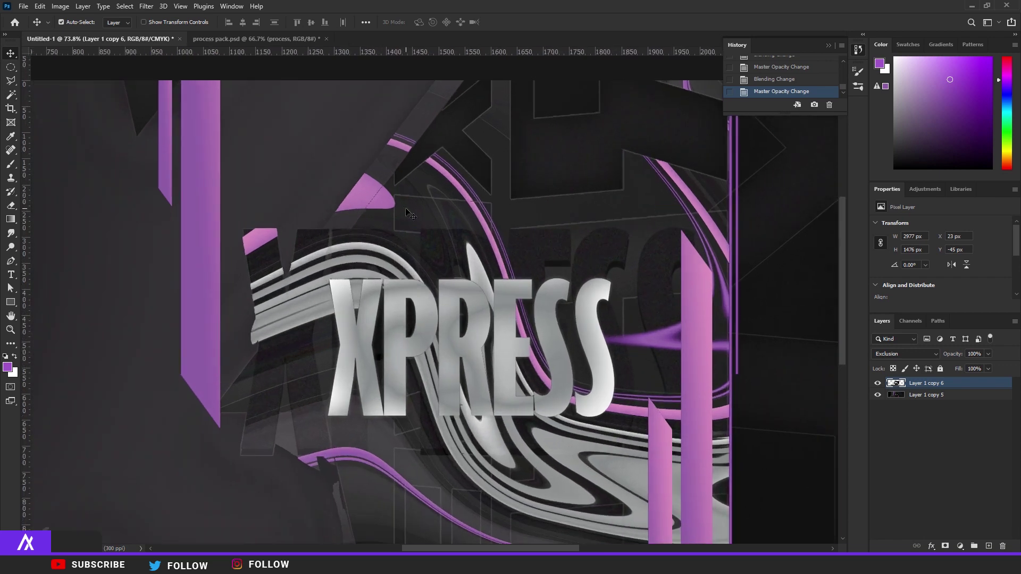
scroll(398, 210, "up", 1)
scroll(133, 231, "up", 4)
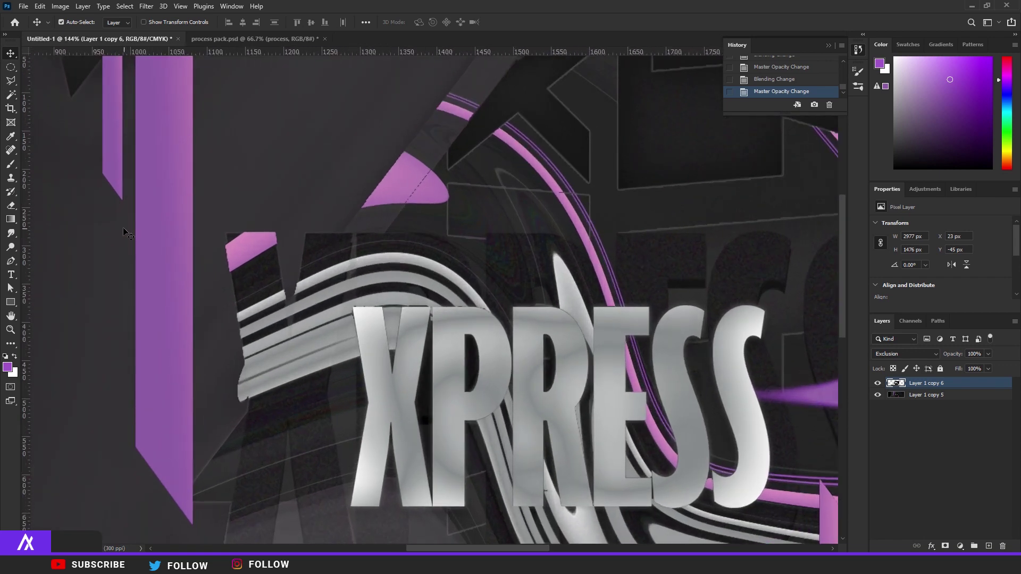
key("e")
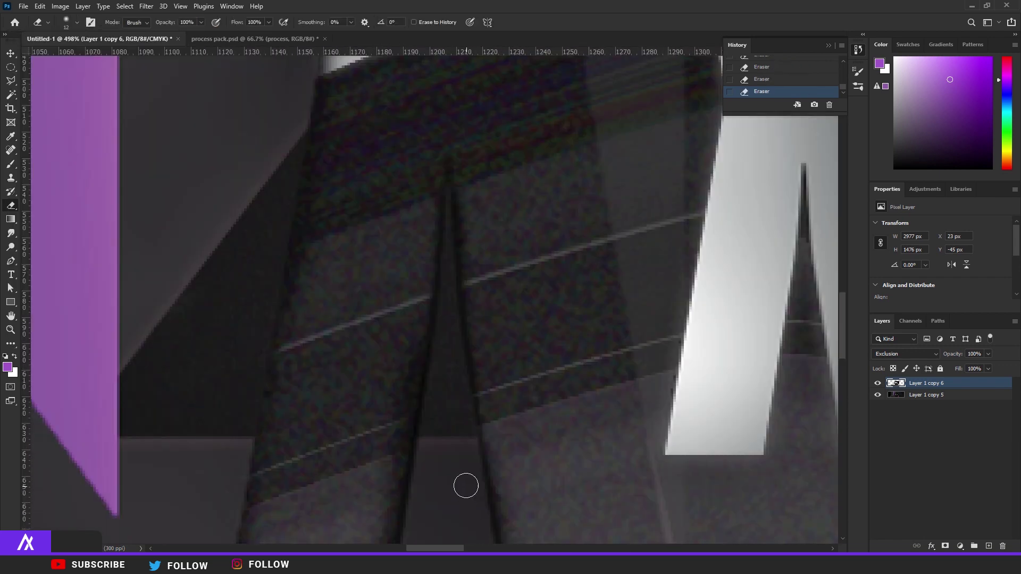
scroll(508, 341, "down", 6)
scroll(508, 342, "up", 2)
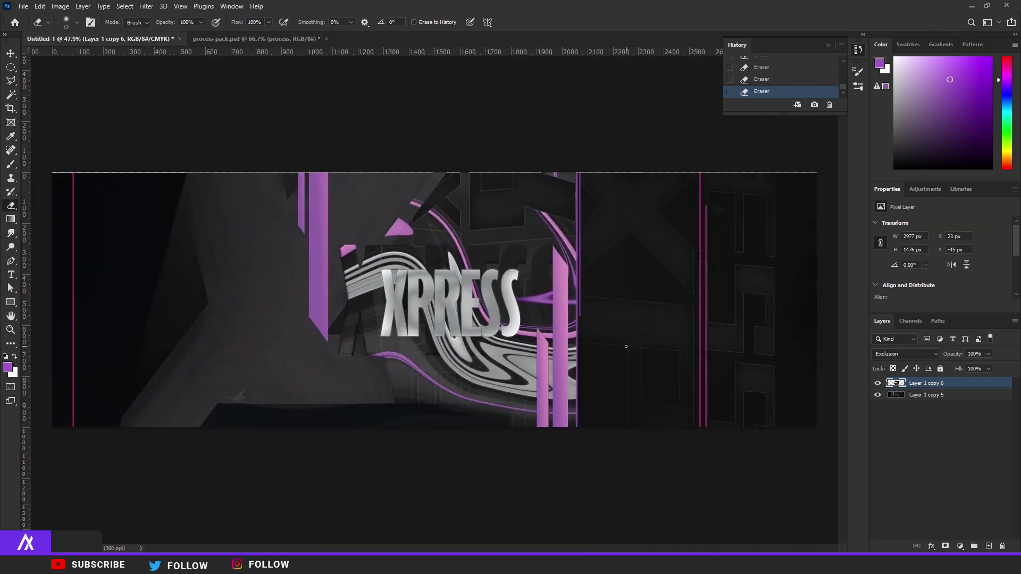
key("ctrl+u")
left_click_drag(220, 210, 170, 211)
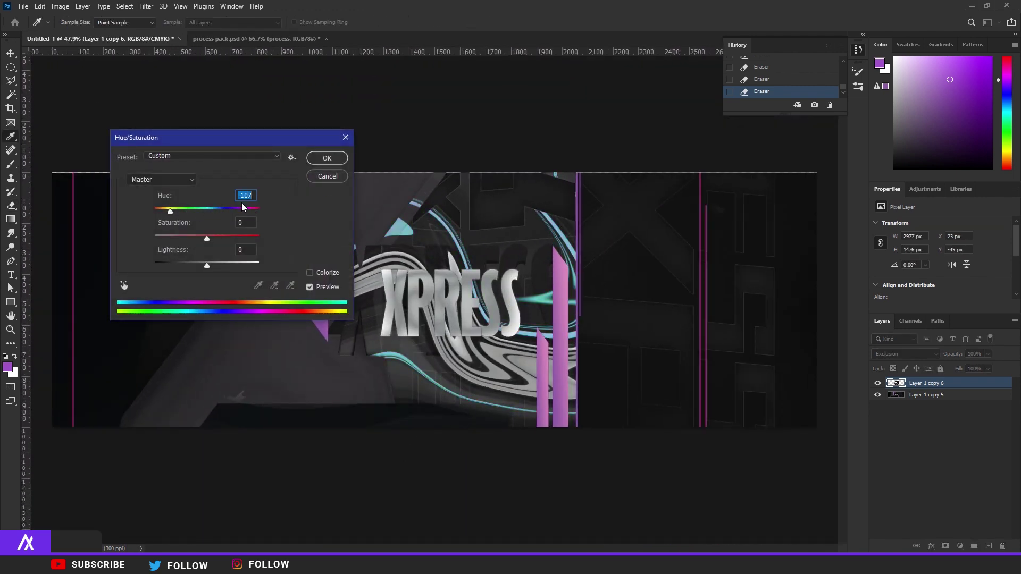
left_click(327, 176)
Erase the liquified pattern over the central XPRESS title, and merge Layer 1 copy 6 with Layer 1 copy 5.
key("e")
scroll(461, 342, "down", 3)
scroll(461, 341, "up", 4)
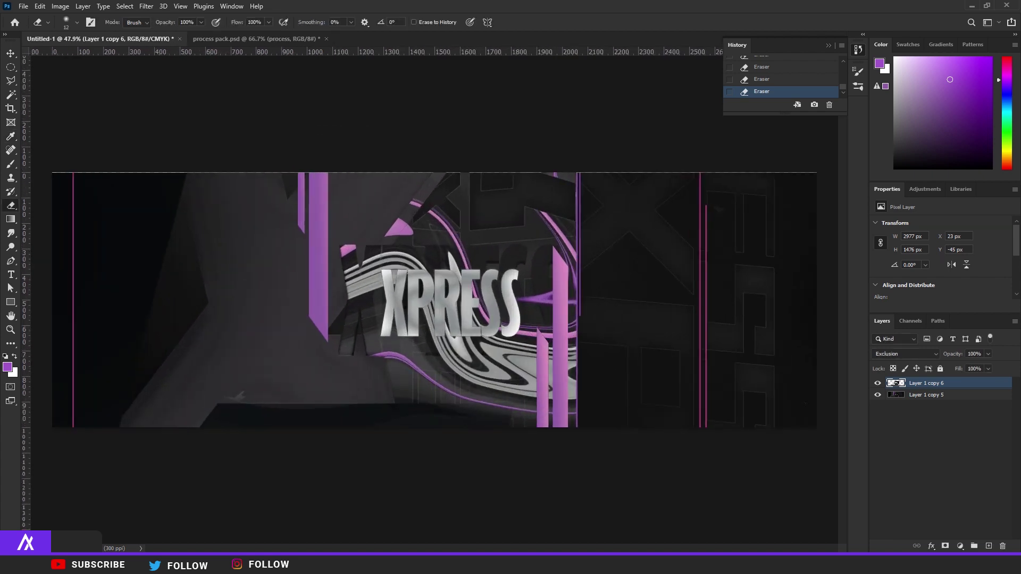
left_click(933, 399, "shift")
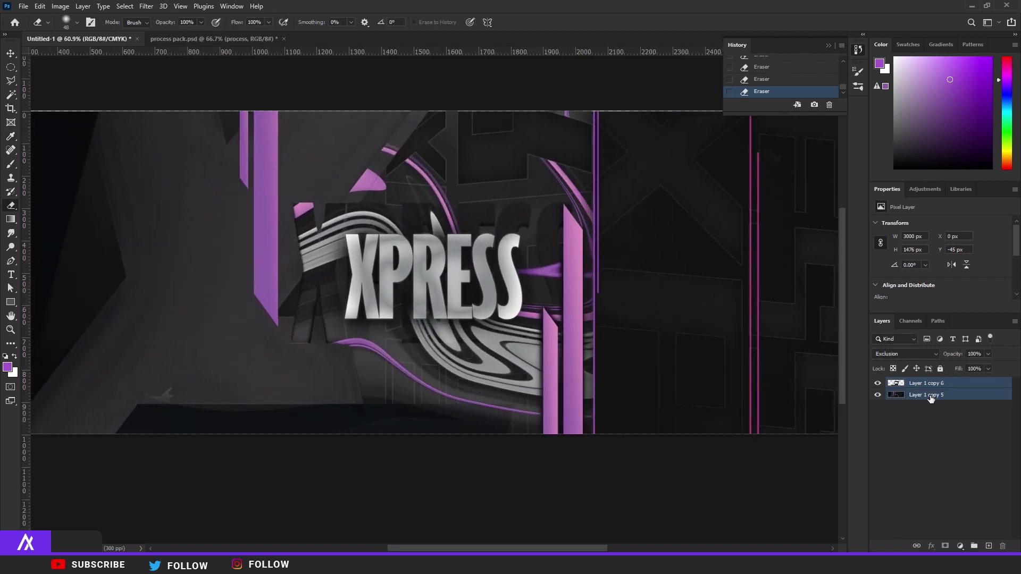
key("ctrl+e")
scroll(636, 348, "down", 3)
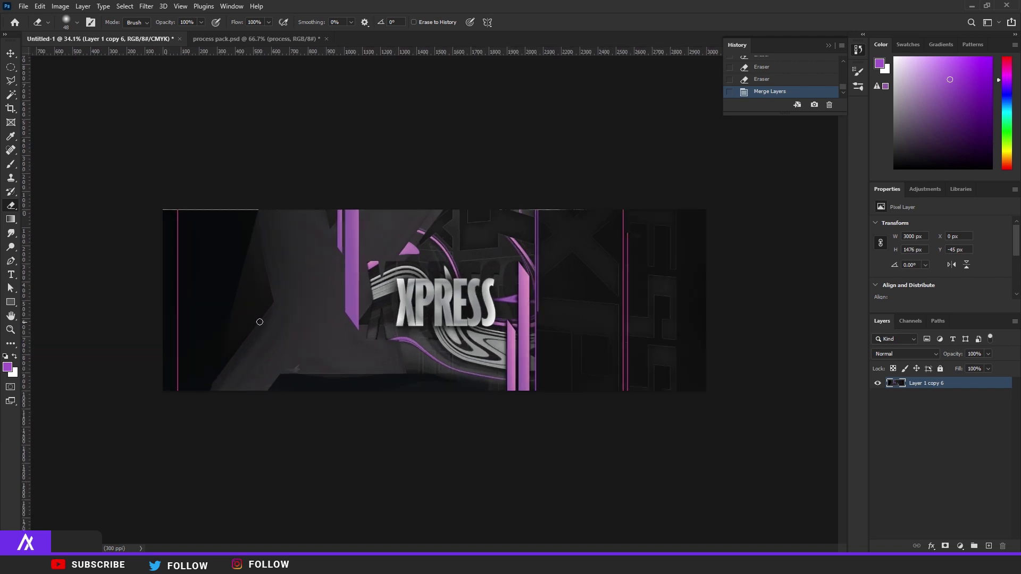
Draw a 12 px circle on Layer 1 near the lower tip of the long purple bar and fill it with white.
key("m")
scroll(240, 346, "up", 7)
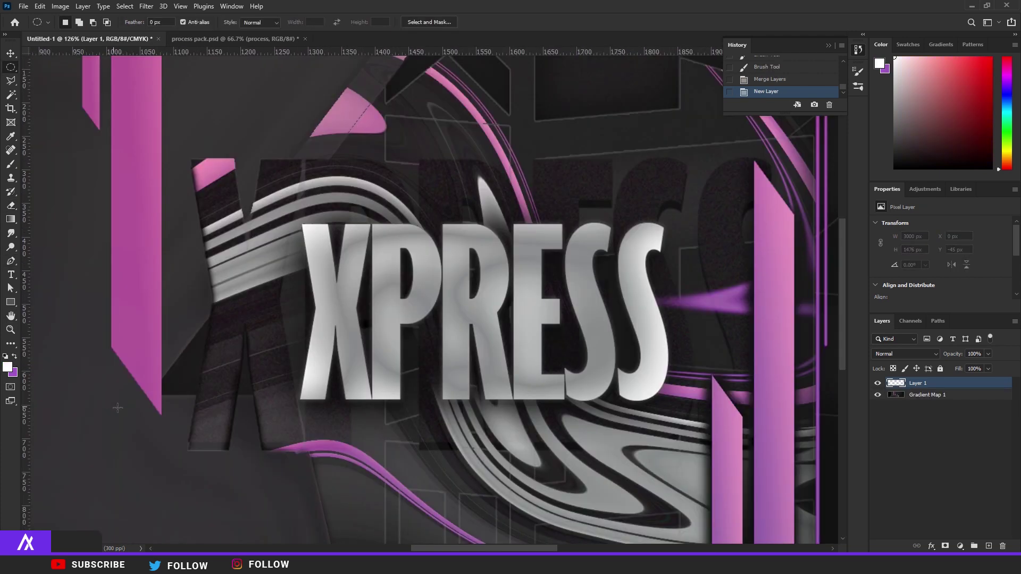
scroll(118, 407, "up", 3)
left_click_drag(158, 404, 174, 420)
key("alt+BackSpace")
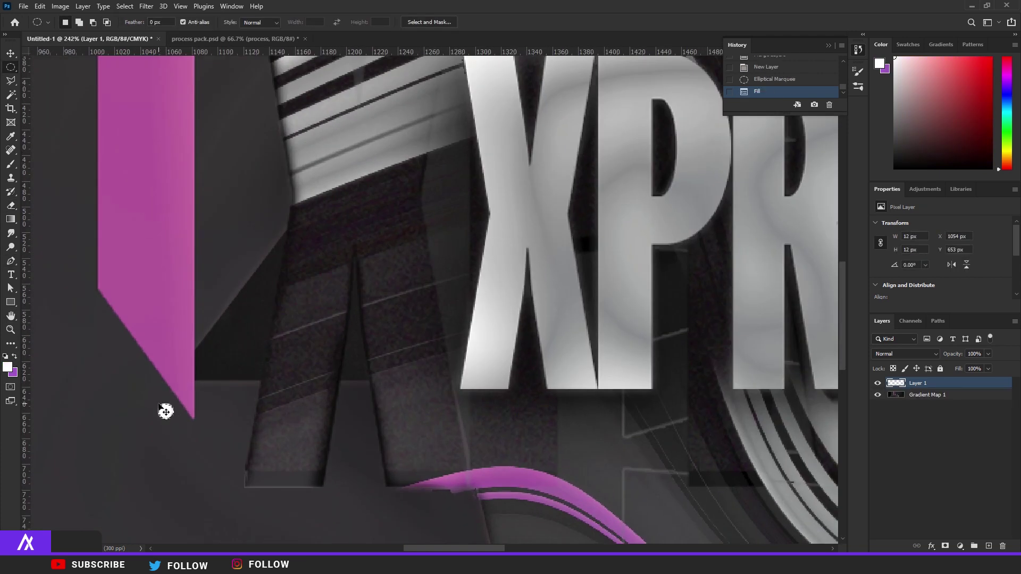
key("ctrl+d")
Move the white dot below the title's X, just above the start of the lower purple curve.
scroll(159, 411, "down", 4)
scroll(202, 409, "up", 6)
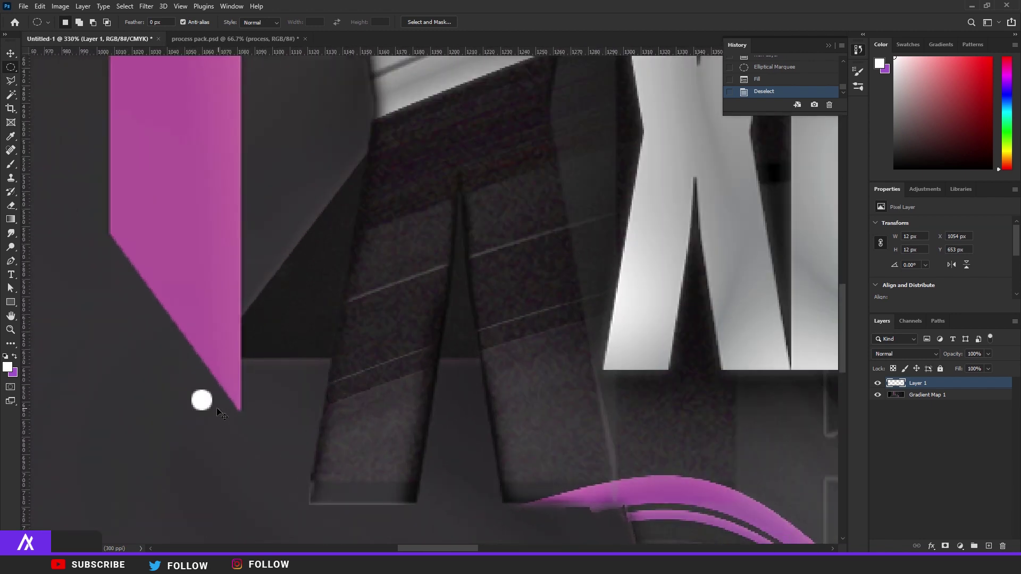
key("v")
left_click_drag(200, 401, 257, 430)
left_click_drag(482, 348, 515, 365)
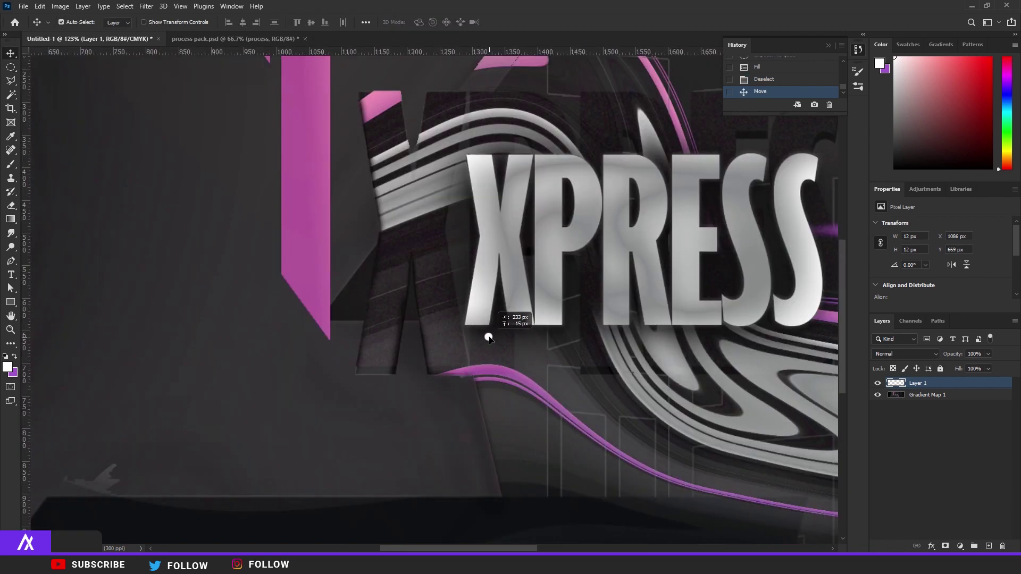
Add a 3 px white dot at about X 1492, Y 176 px, next to the larger dot beside the upper pink curve.
scroll(545, 377, "up", 1)
scroll(490, 372, "down", 3)
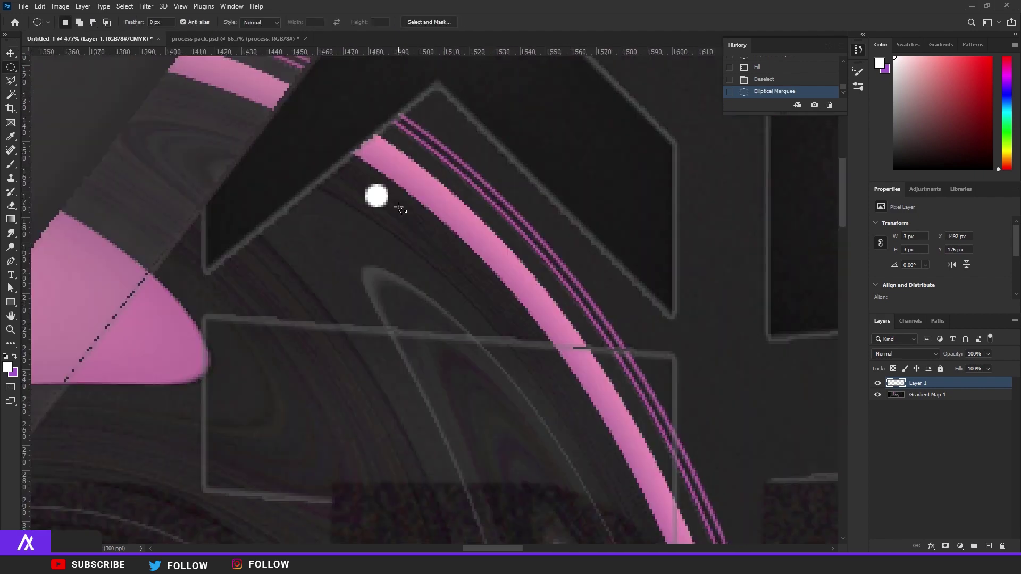
key("alt+BackSpace")
key("ctrl+d")
Add a 9 px white dot at X 1904, Y 174 px, beside the thin purple curves near the vertical lines.
mouse_move(84, 202)
left_mouse_down()
mouse_move(351, 249)
mouse_move(338, 244)
left_mouse_up()
scroll(351, 250, "up", 2)
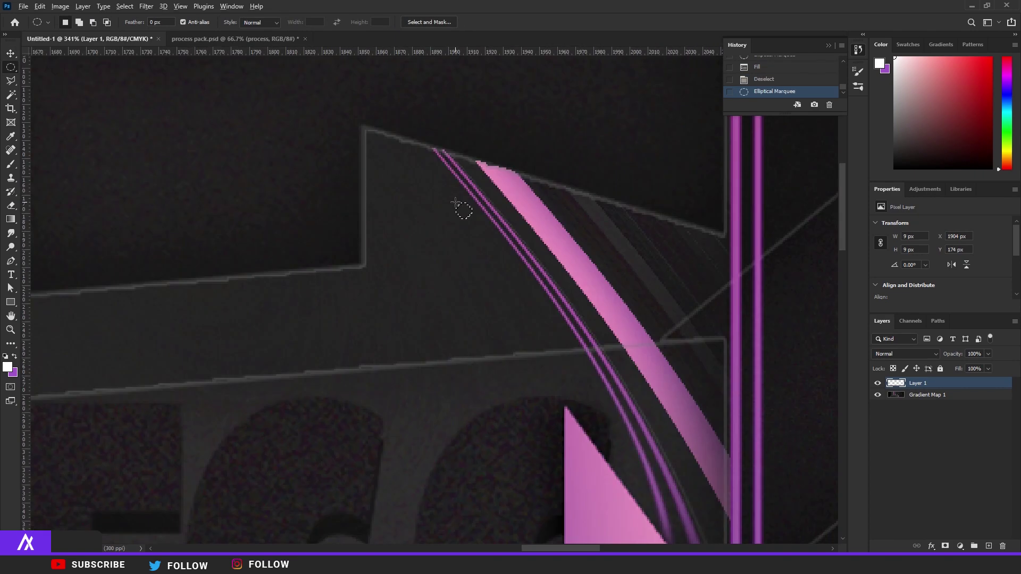
key("alt+BackSpace")
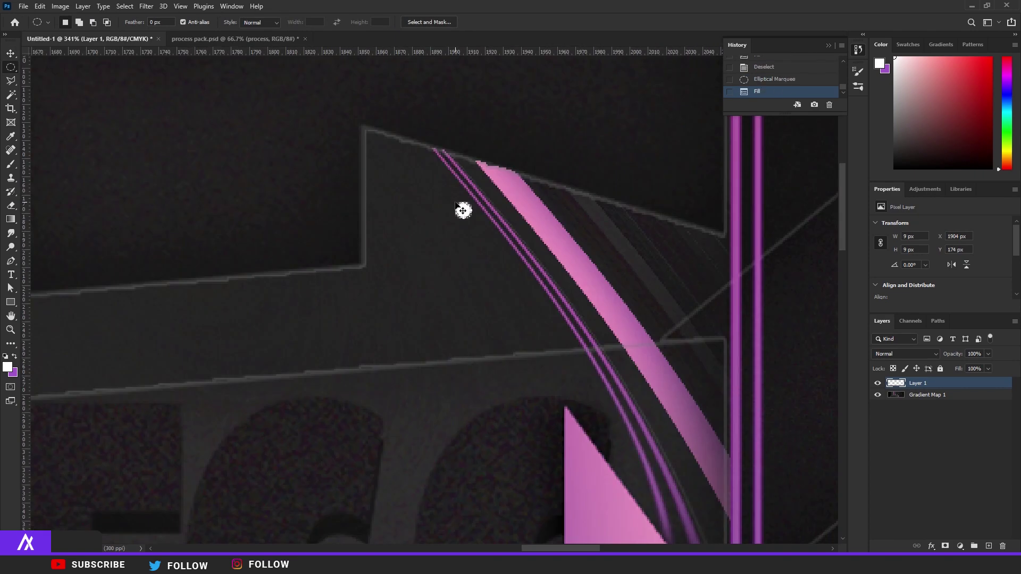
key("ctrl+d")
left_click_drag(475, 215, 266, 505)
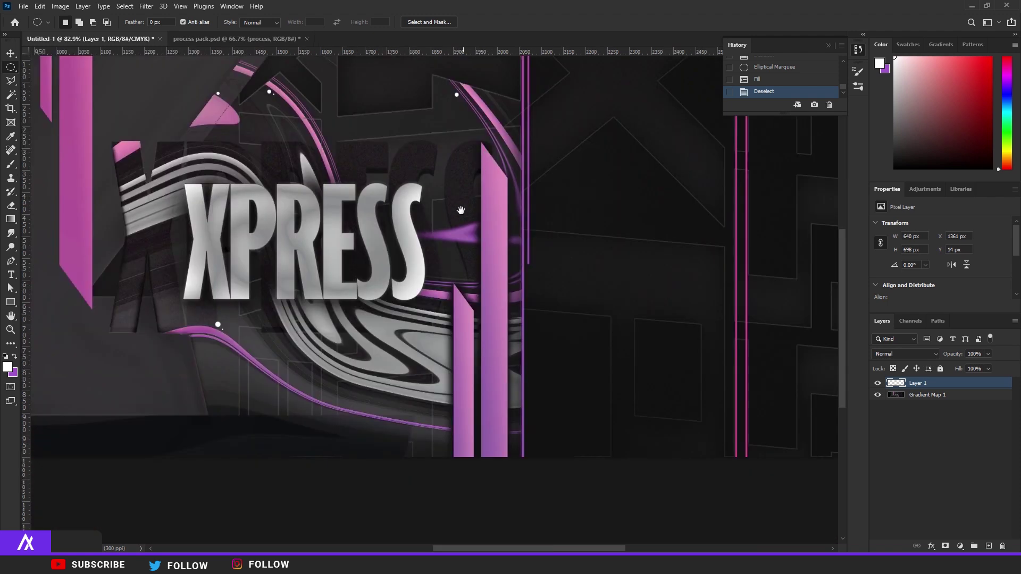
scroll(434, 404, "up", 4)
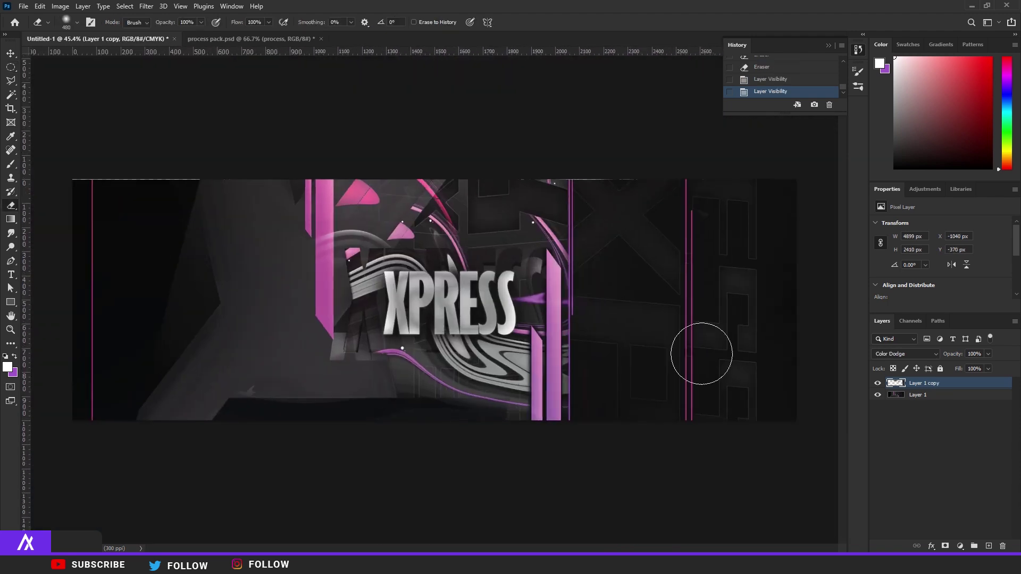
Merge the Color Dodge Layer 1 copy with Layer 1.
left_click(917, 396)
left_click(923, 383, "shift")
key("ctrl+e")
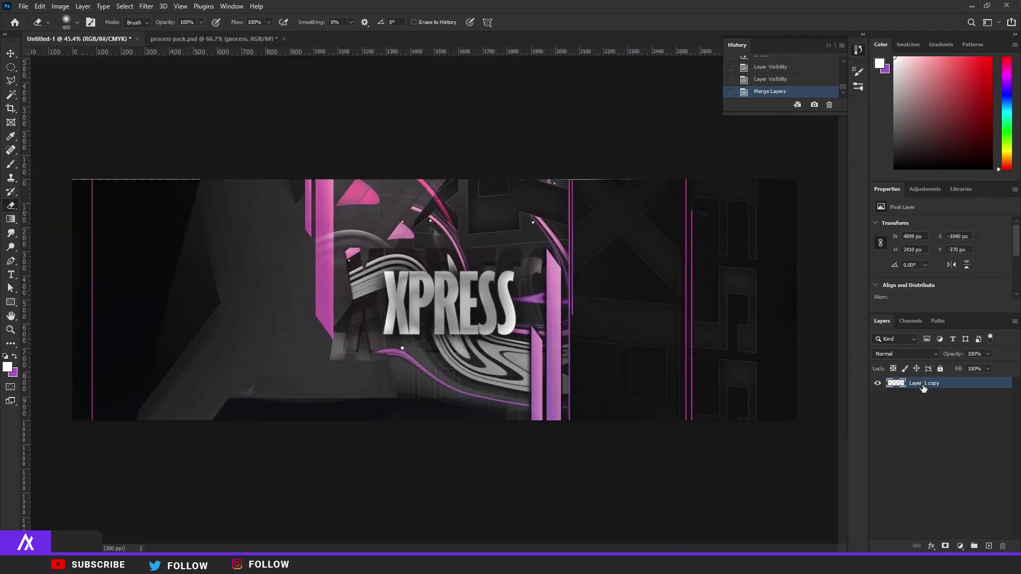
Duplicate the merged artwork layer and apply Glowing Edges to the copy with edge width 2, brightness 6 and smoothness 5.
key("ctrl+j")
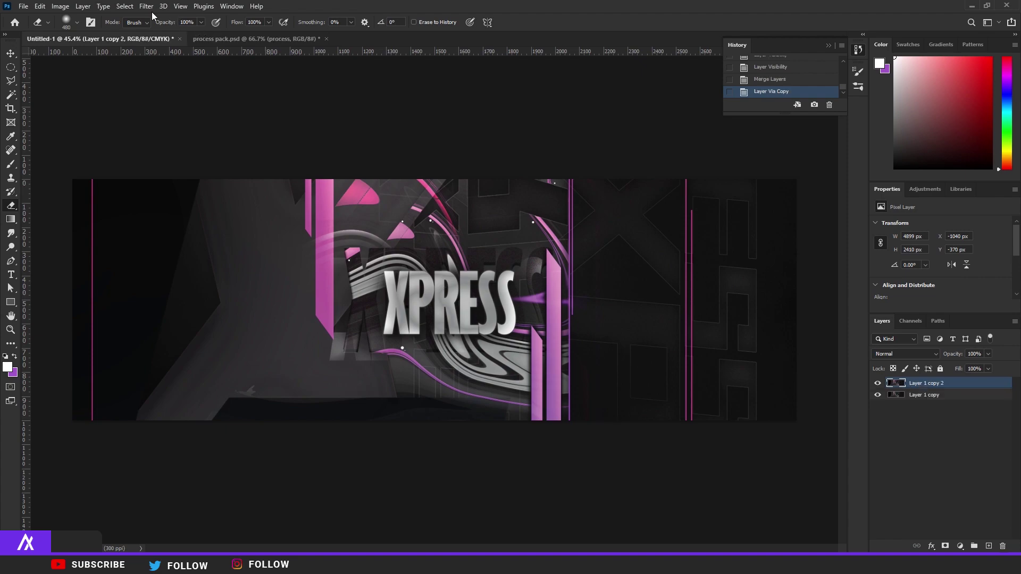
left_click(149, 7)
left_click(168, 66)
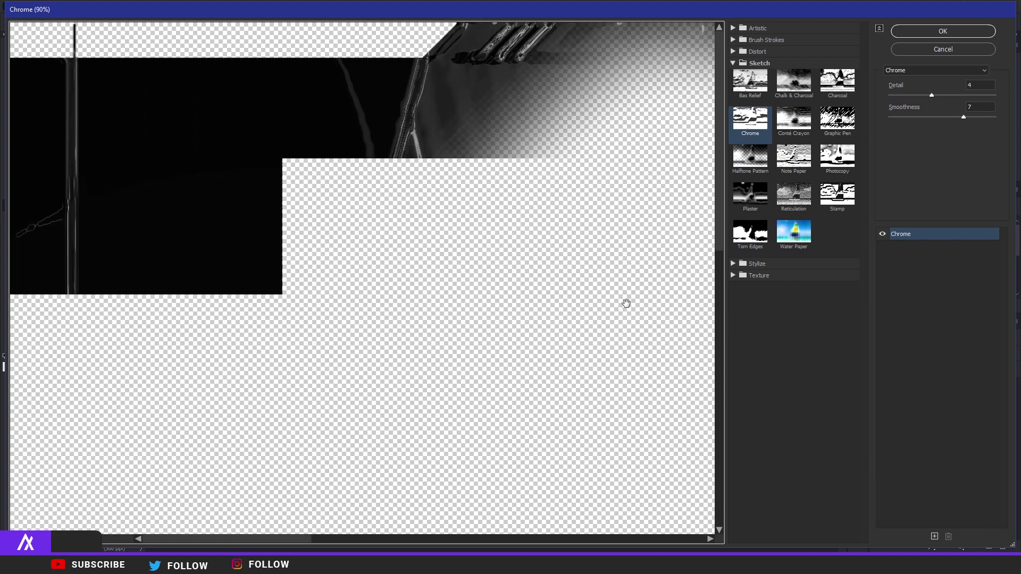
left_click(733, 264)
left_click(734, 265)
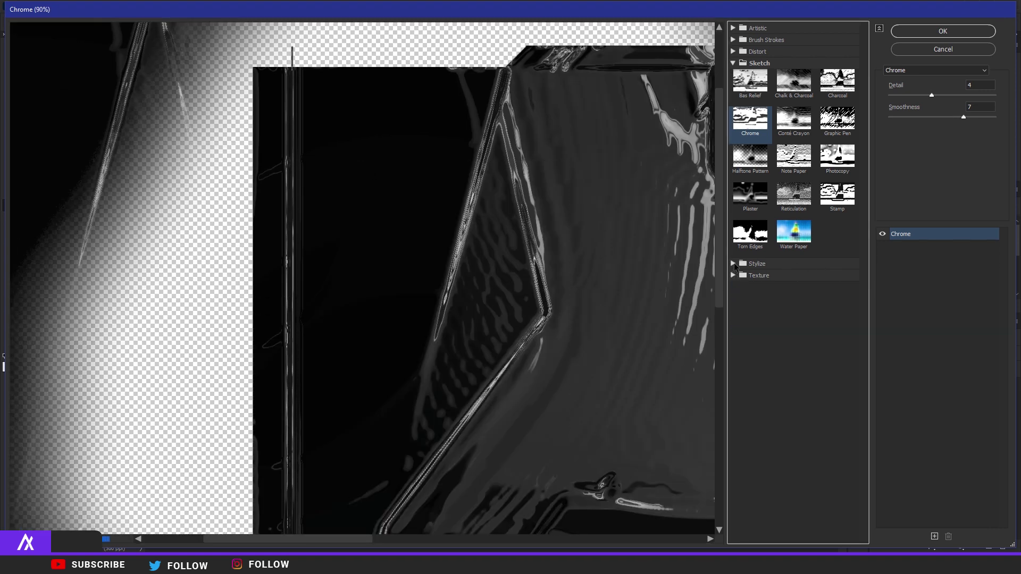
left_click(733, 264)
left_click(750, 282)
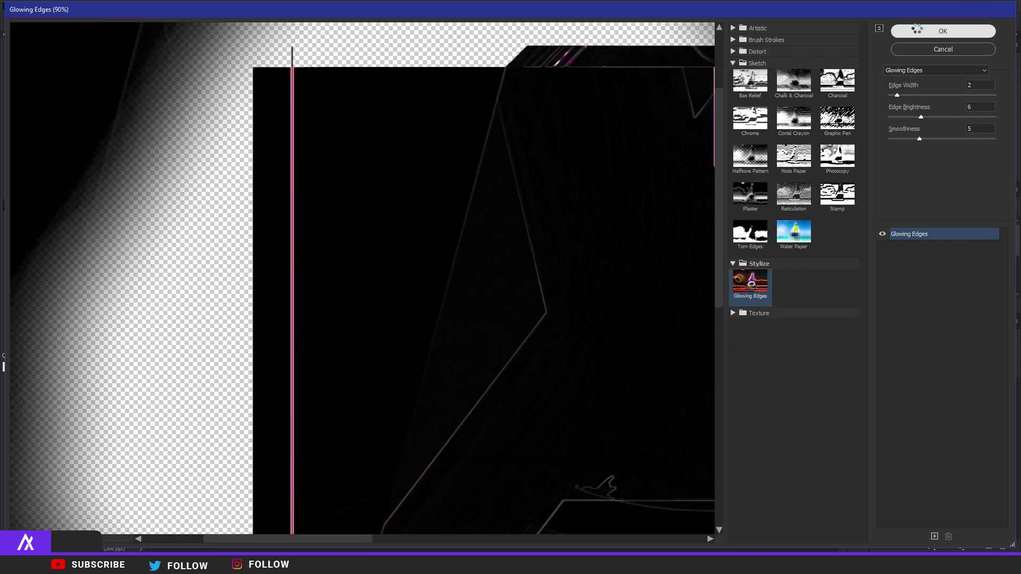
left_click(942, 30)
Scale the glowing-edges copy proportionally to about 153% and reposition it so its XPRESS outline sits in the banner's centre.
key("ctrl+t")
key("ctrl+0")
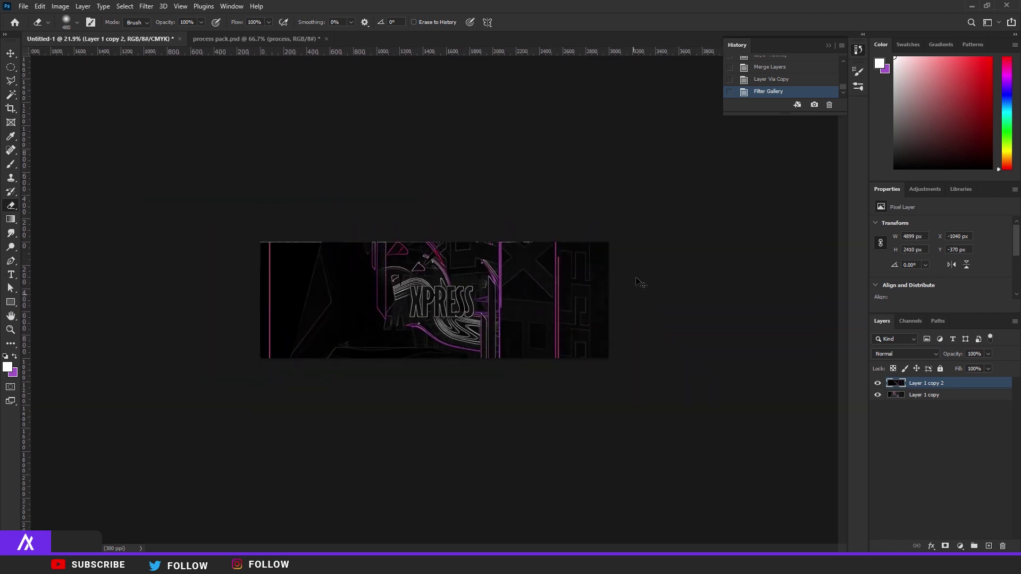
left_click_drag(714, 199, 870, 140)
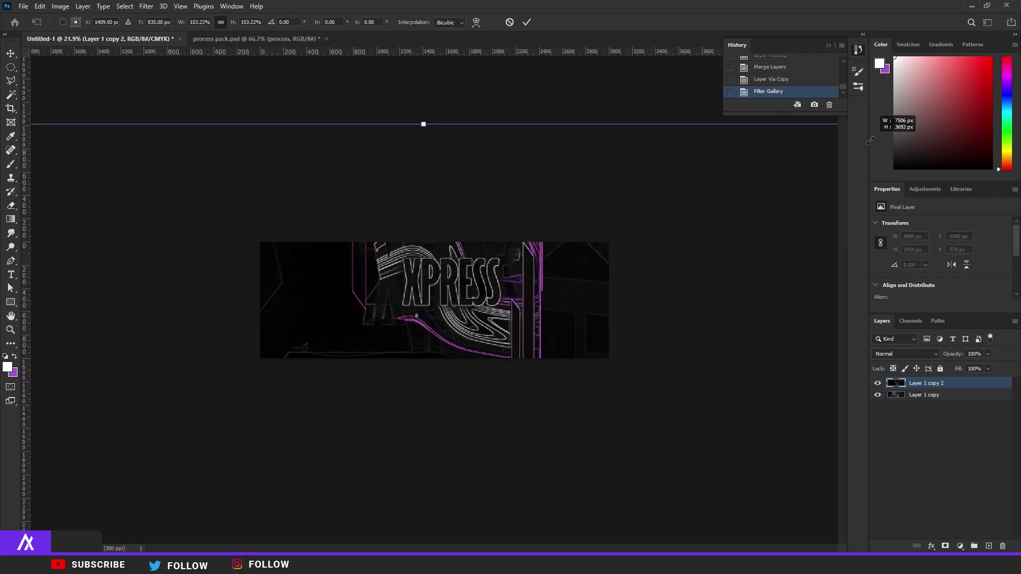
left_click_drag(638, 234, 629, 253)
key("Return")
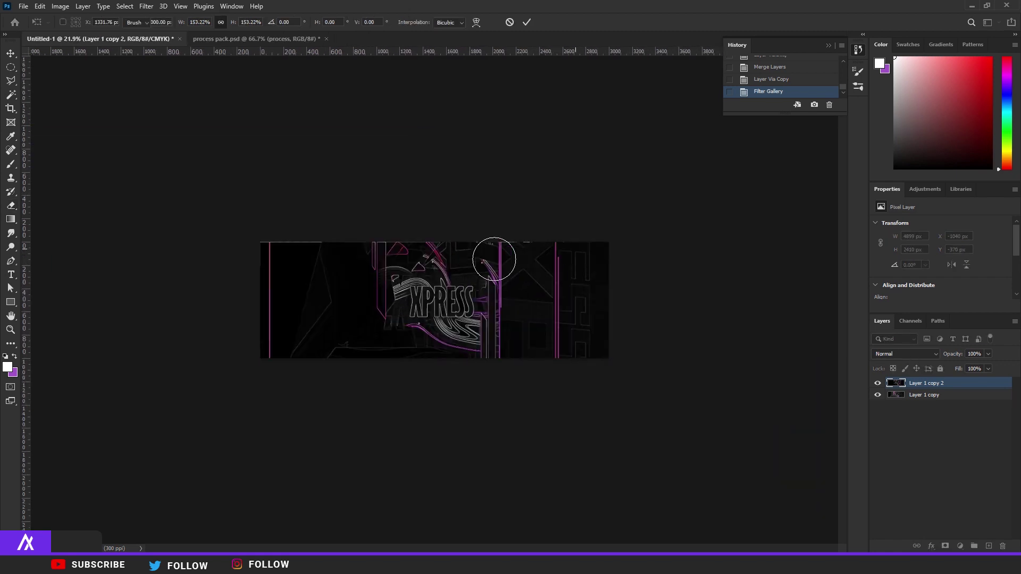
scroll(503, 250, "up", 10)
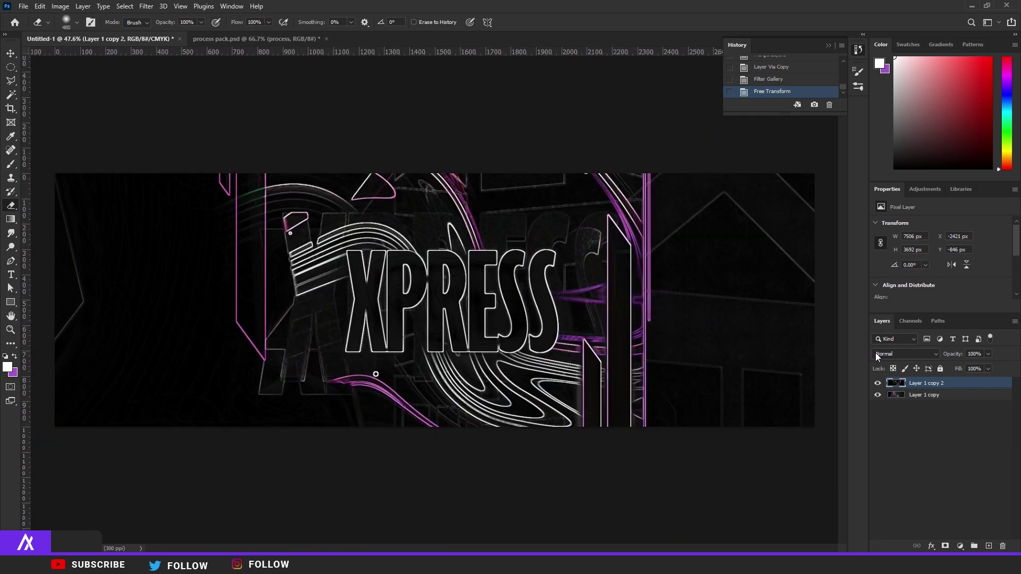
Blend the enlarged glowing-edges copy as Linear Dodge (Add) at 14% opacity and merge it with the layer below.
left_click(875, 353)
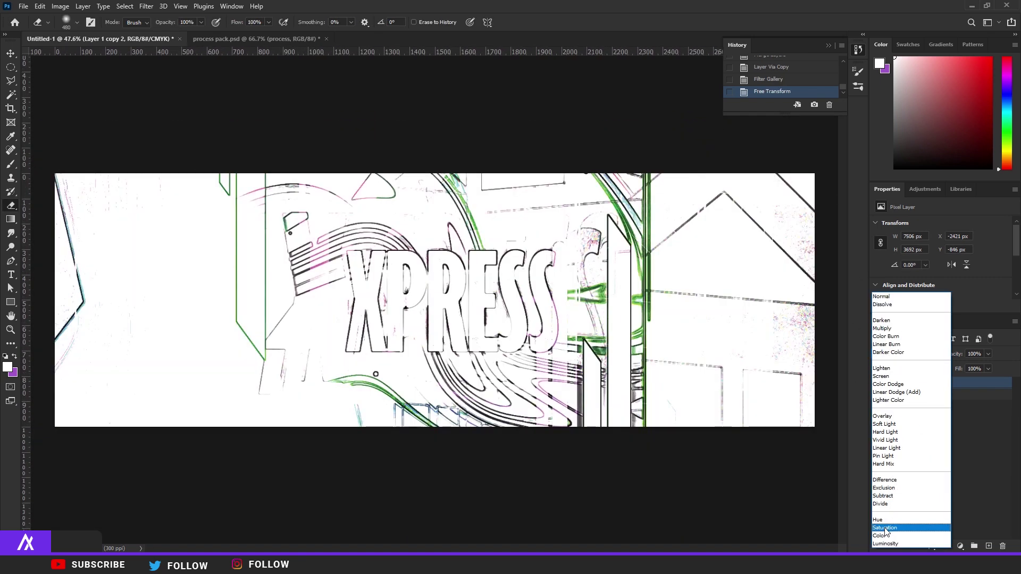
left_click(893, 397)
left_click(877, 382)
left_click(877, 382)
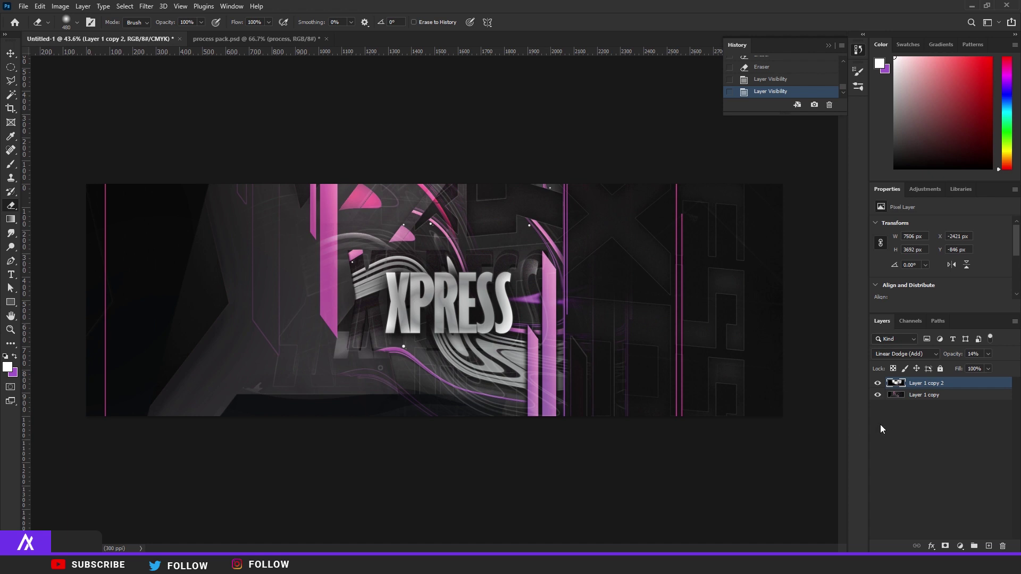
left_click(909, 396, "shift")
key("ctrl+e")
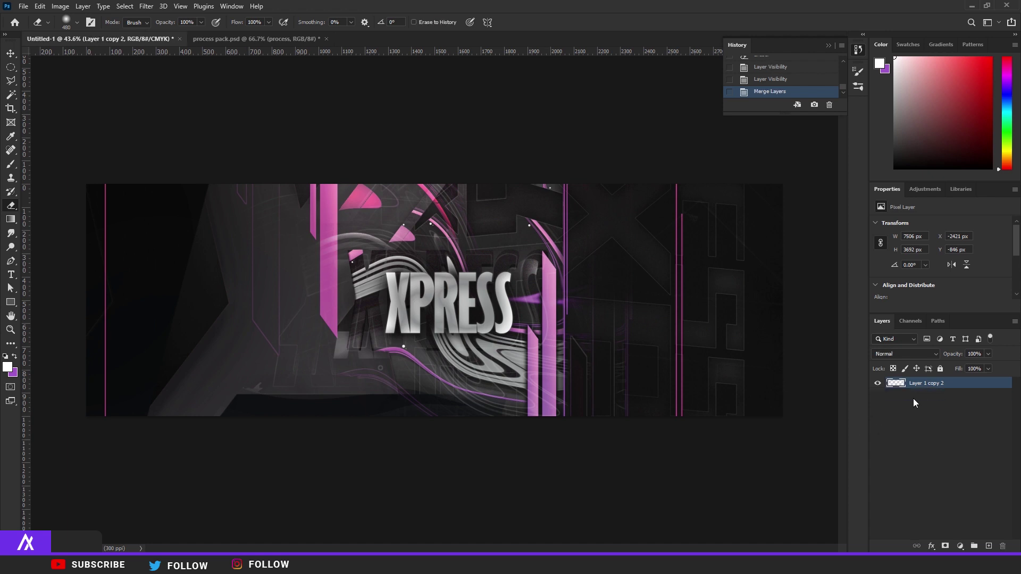
scroll(378, 303, "down", 4)
scroll(367, 302, "up", 4)
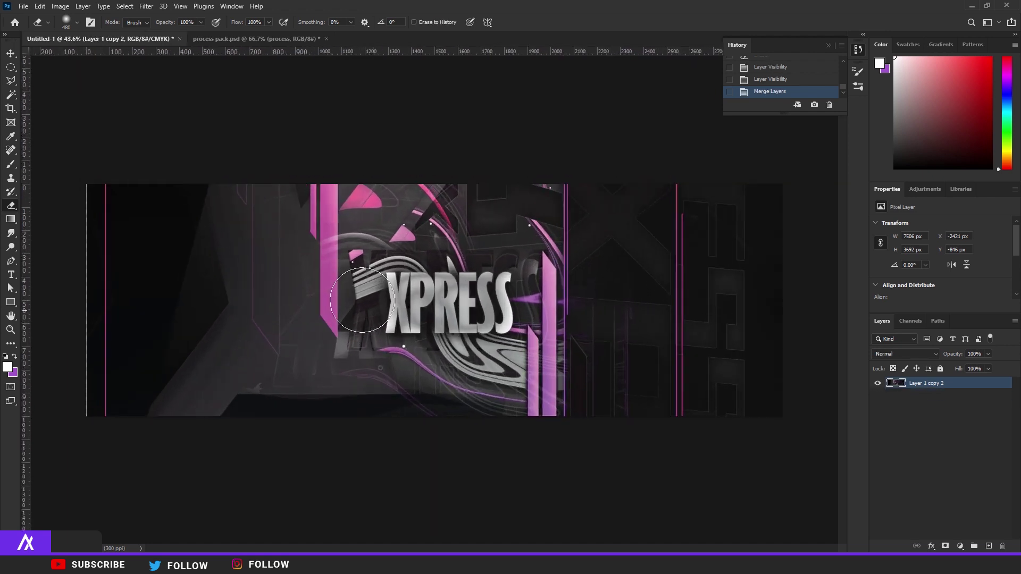
On a new layer, paint a soft white glow at the banner's upper centre with a 1457 px brush centred above the canvas edge.
left_click(984, 546)
scroll(435, 300, "down", 2)
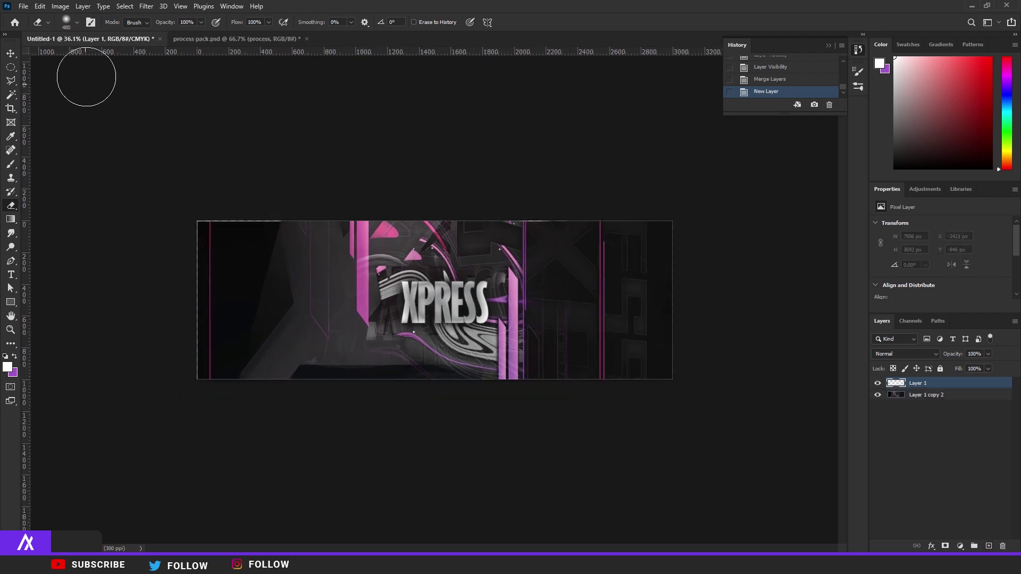
key("b")
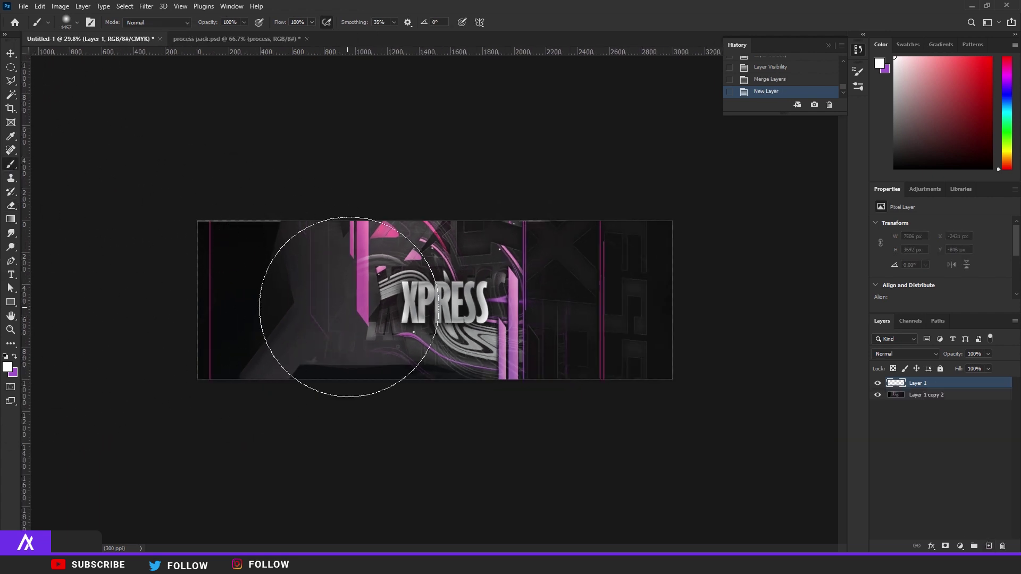
left_click(439, 164)
scroll(444, 194, "up", 2)
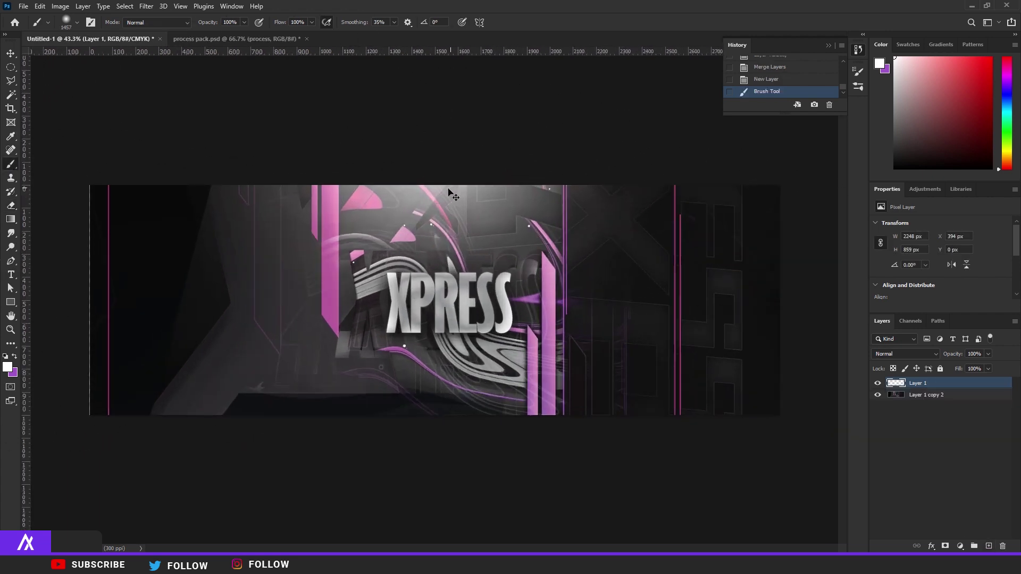
Shift the white glow slightly upward above the XPRESS title.
key("ctrl+t")
left_click_drag(446, 197, 445, 188)
key("Return")
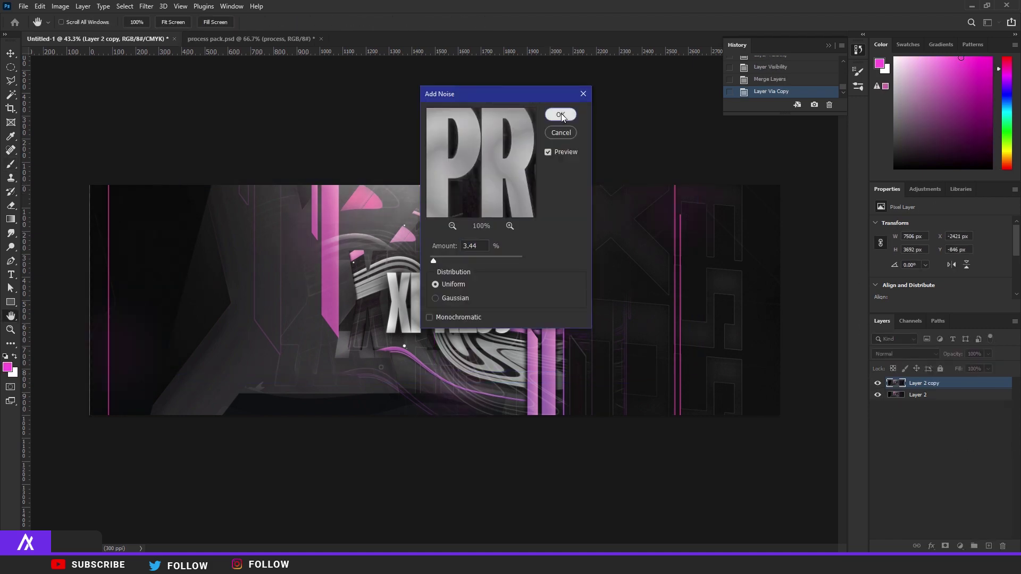
Add 3.44% uniform noise to the Layer 2 copy and merge it with Layer 2.
left_click(560, 114)
scroll(477, 309, "up", 5)
key("b")
scroll(478, 308, "down", 3)
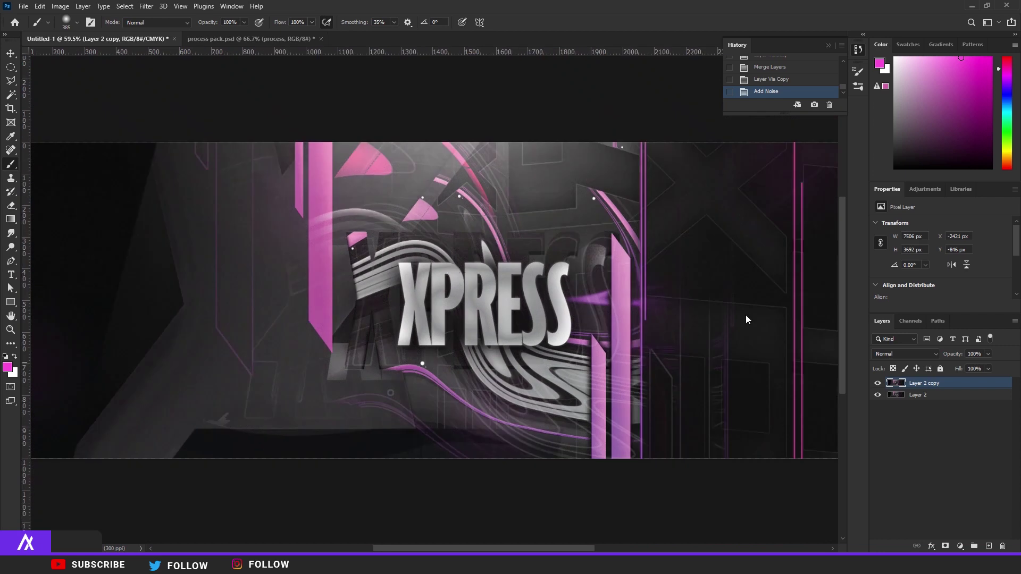
left_click(905, 398, "shift")
key("ctrl+e")
scroll(585, 295, "down", 3)
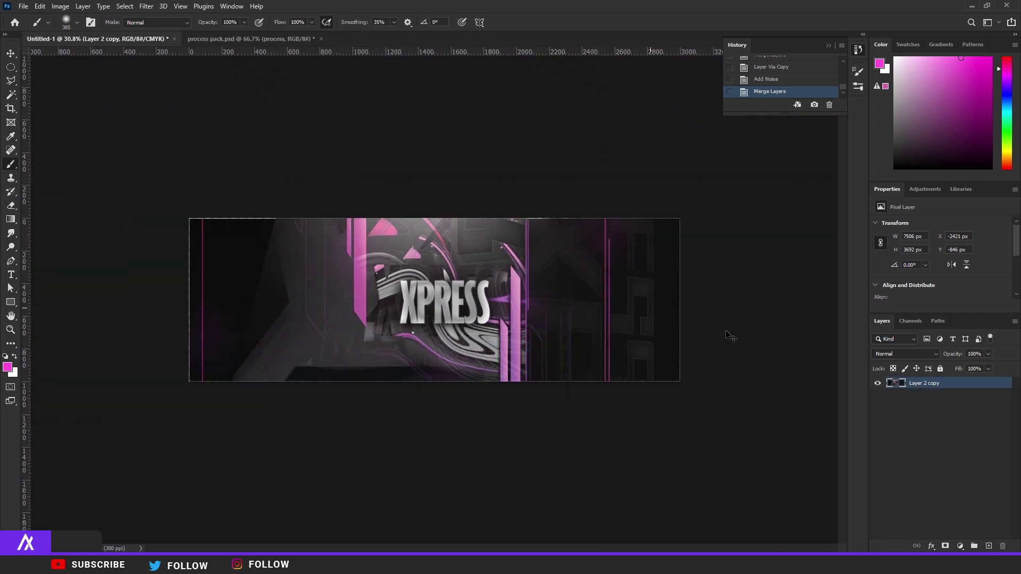
Duplicate the merged layer and restrict the copy's blending to the red channel by disabling G and B.
key("ctrl+j")
double_click(961, 384)
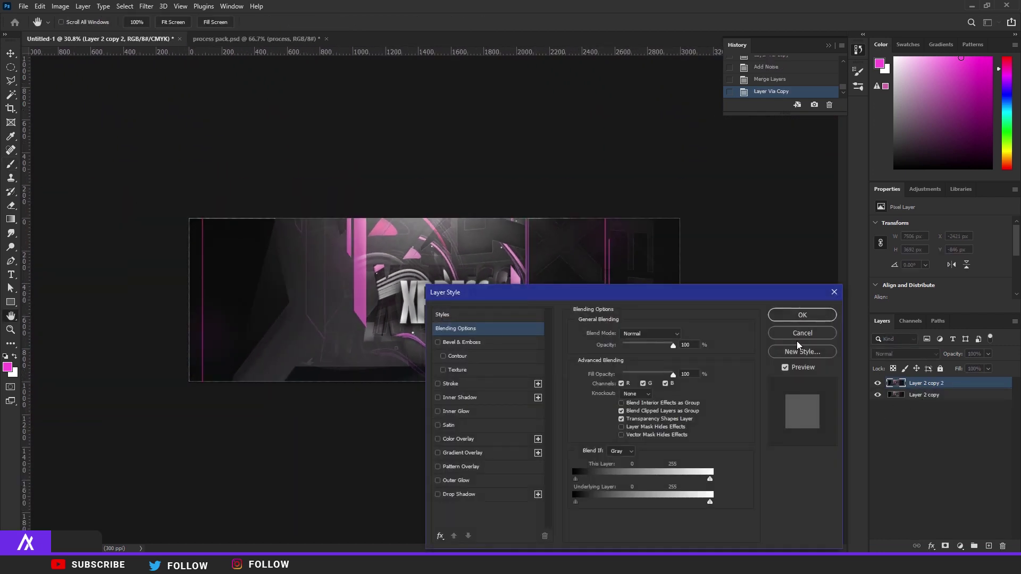
left_click(643, 384)
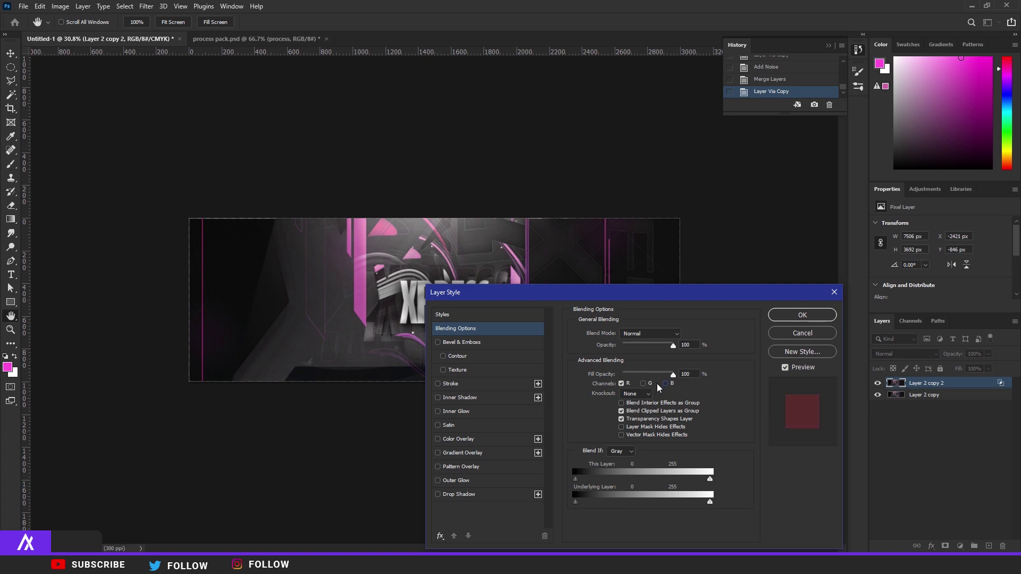
left_click(781, 313)
Nudge the red-channel copy 1 px to the right and merge it with the layer below.
left_click(9, 54)
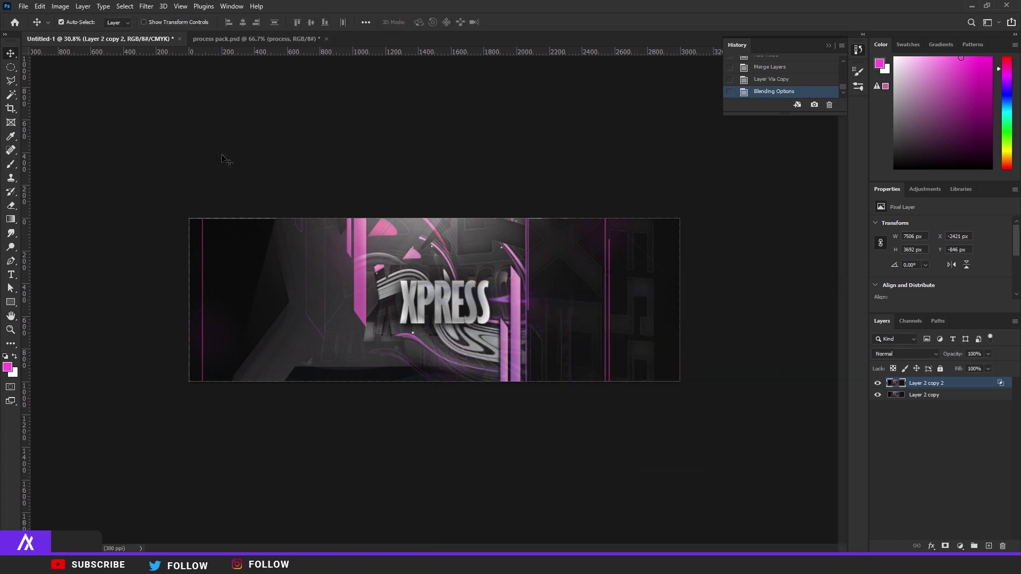
scroll(462, 299, "up", 5)
key("Right")
key("Right")
key("Left")
scroll(452, 312, "up", 5)
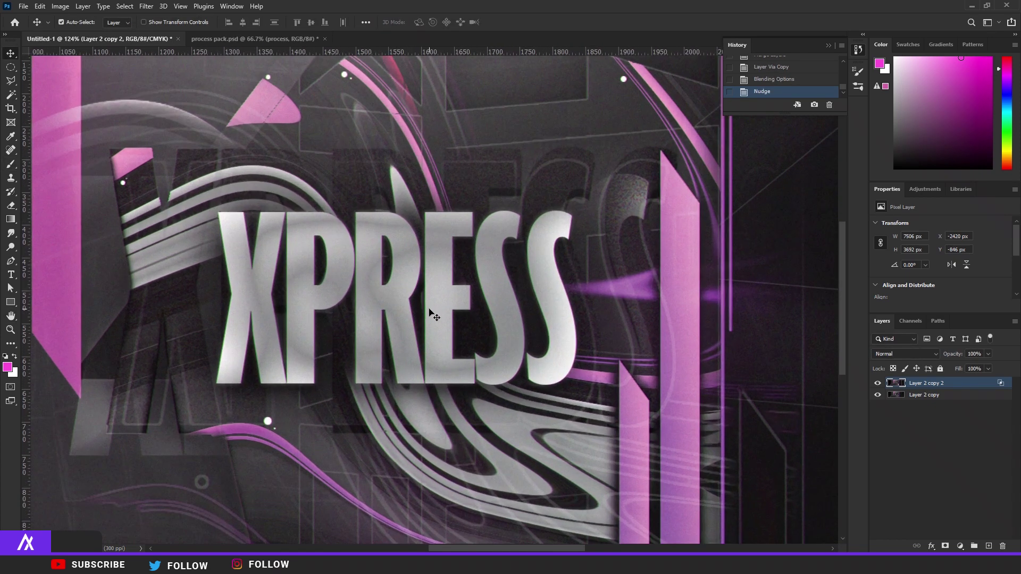
scroll(441, 295, "down", 15)
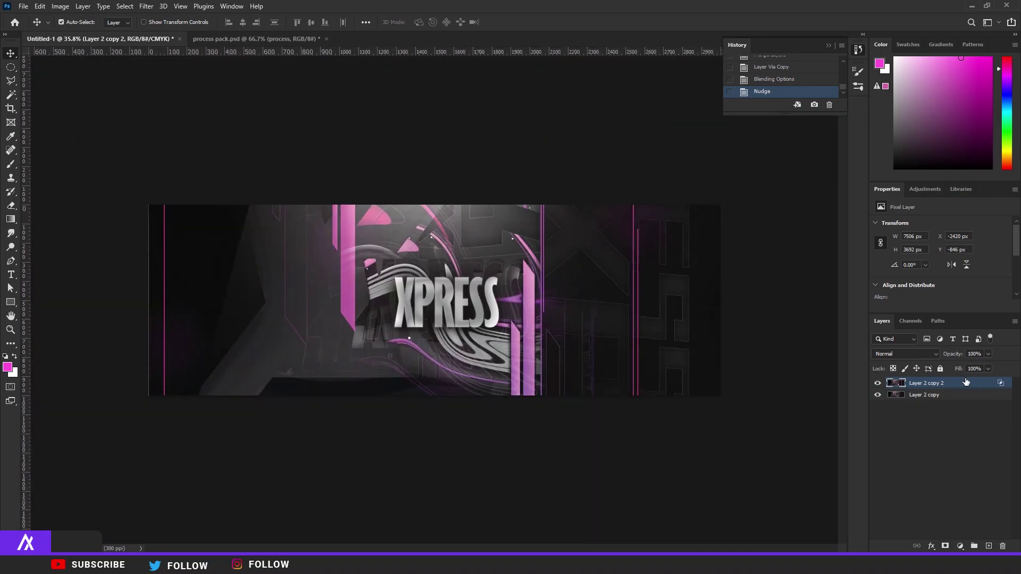
left_click(930, 396, "shift")
key("ctrl+e")
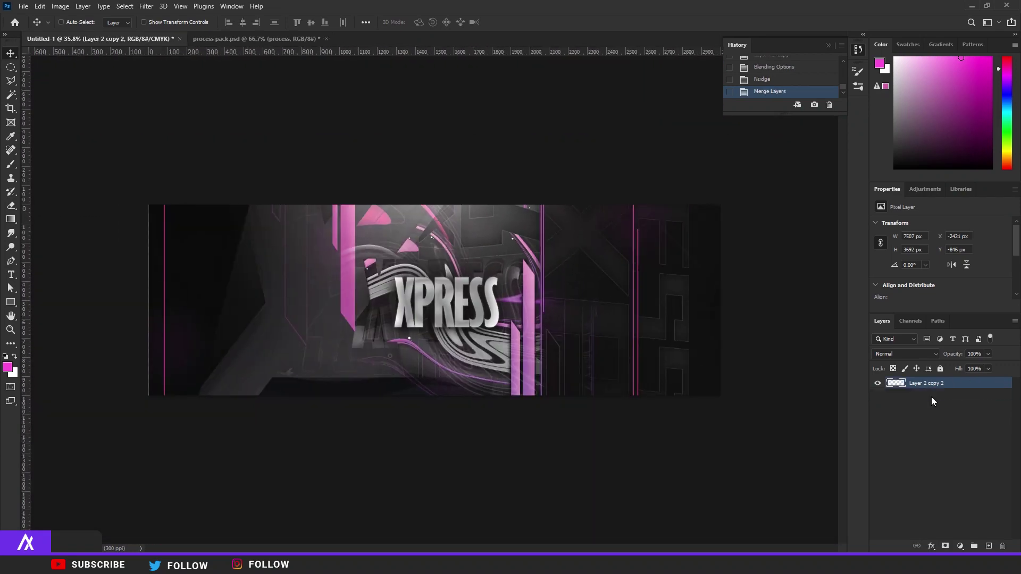
Duplicate the merged layer and open the copy in the Camera Raw filter with a side-by-side before/after view.
key("ctrl+j")
left_click(146, 6)
left_click(177, 87)
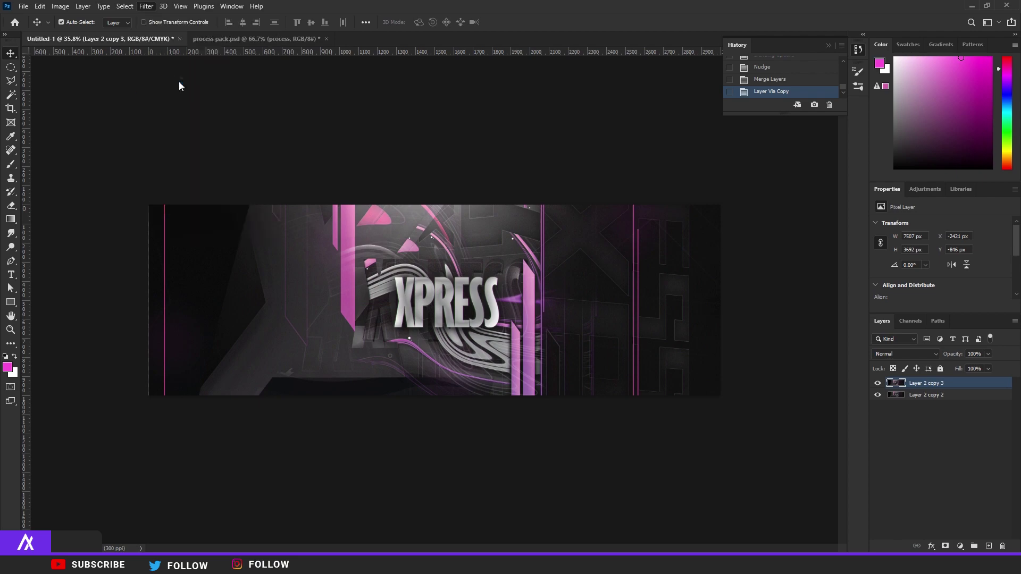
left_click(796, 164)
left_click(737, 507)
Set Camera Raw temperature -7, tint +8, exposure +0.20, contrast +22, highlights +12, shadows -5, whites -3, blacks -22, texture +15 and clarity +27.
left_click_drag(843, 222, 852, 222)
left_click_drag(842, 266, 854, 266)
left_click_drag(842, 296, 830, 328)
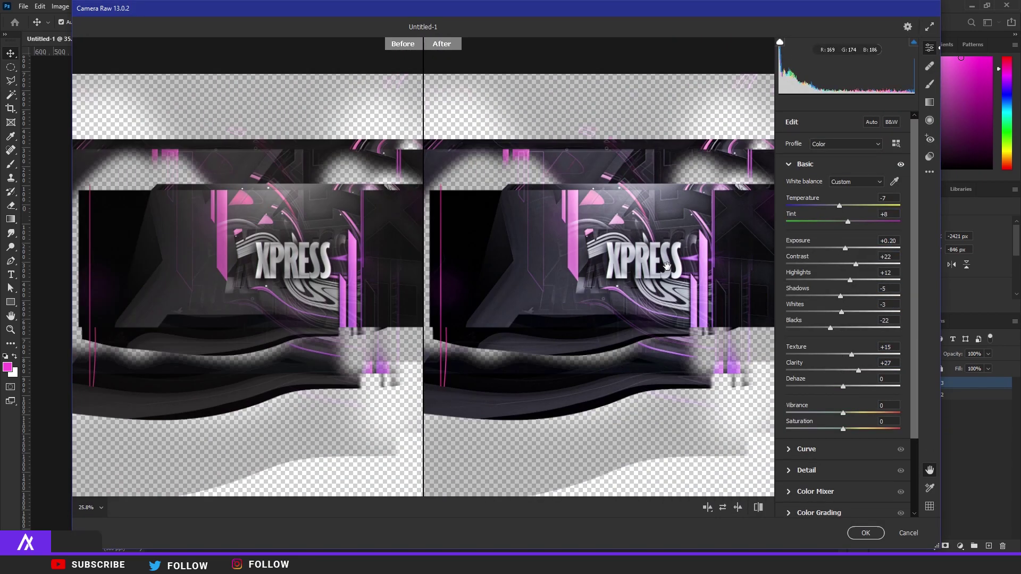
left_click(806, 446)
left_click(864, 533)
left_click_drag(842, 364, 850, 364)
Set the Color Mixer hues to reds +4, oranges +19, yellows -4, blues +43, purples +37 and magentas -72.
left_click(815, 452)
left_click_drag(842, 195, 859, 195)
left_click_drag(842, 275, 866, 275)
left_click_drag(843, 291, 863, 290)
left_click_drag(842, 307, 798, 307)
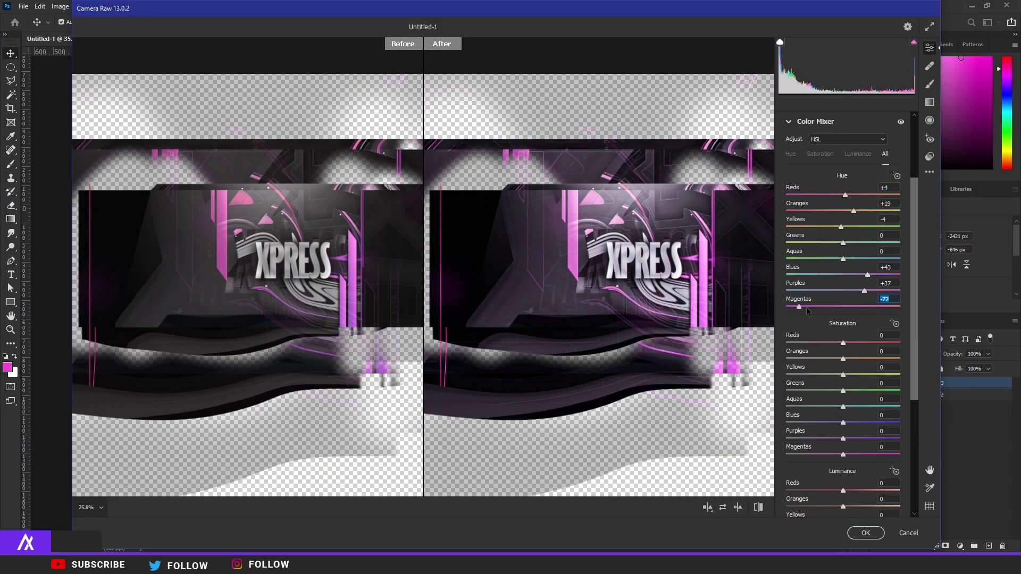
Refine the banner's colors further with the Color Mixer's luminance adjustments.
left_click(857, 154)
left_click_drag(842, 399, 827, 399)
left_click(814, 505)
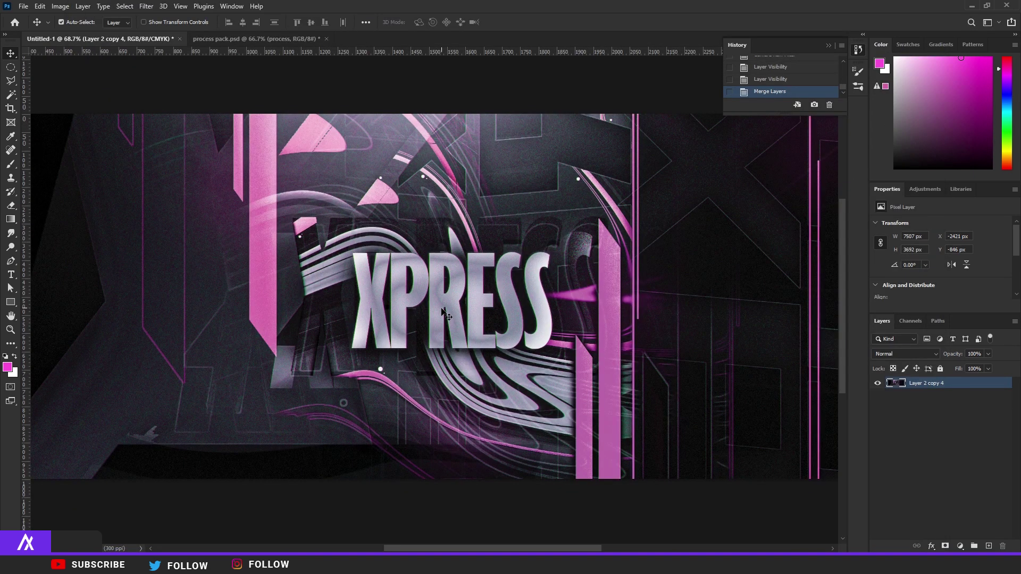
scroll(445, 314, "down", 3)
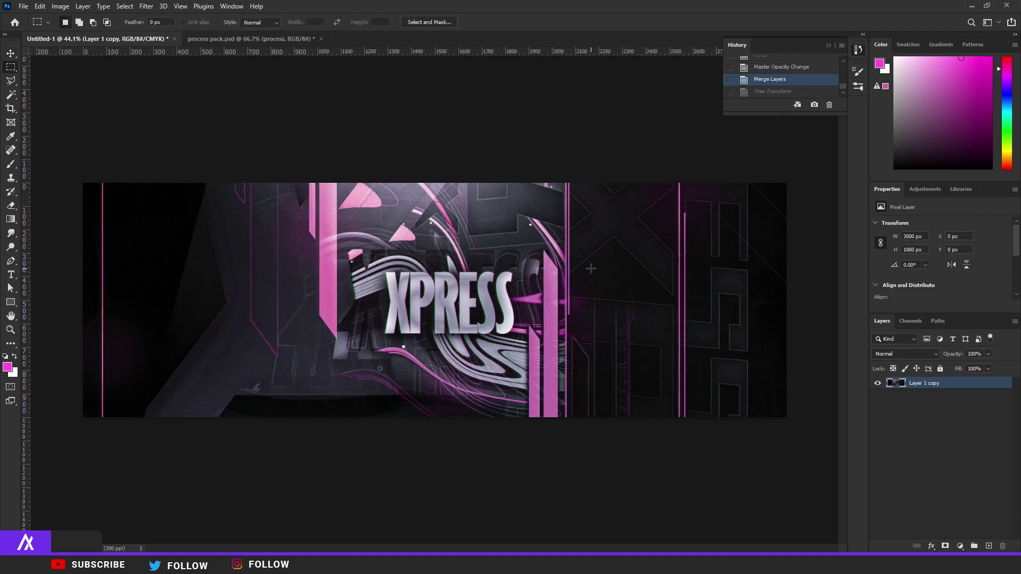
scroll(553, 260, "up", 8)
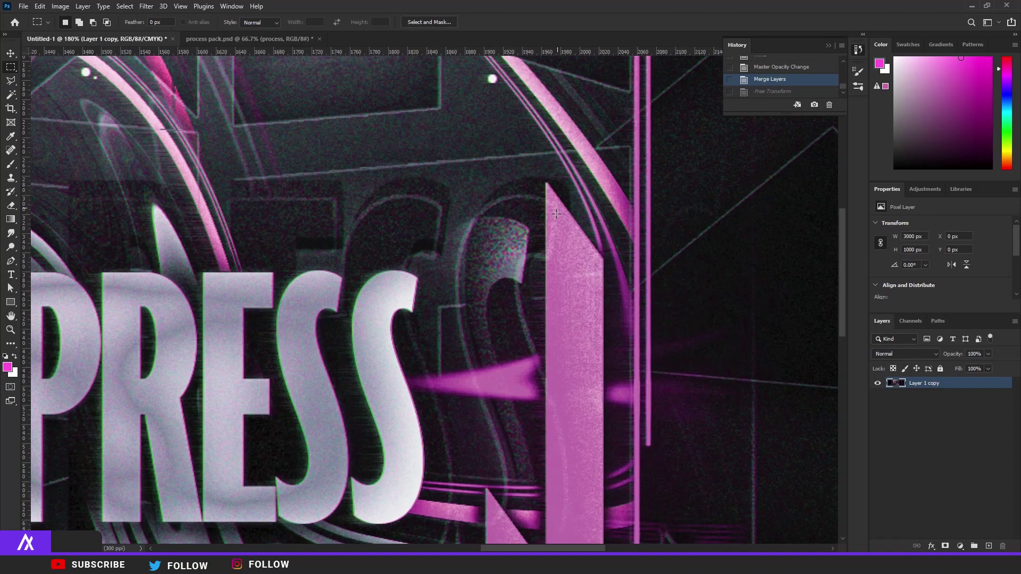
scroll(556, 213, "down", 10)
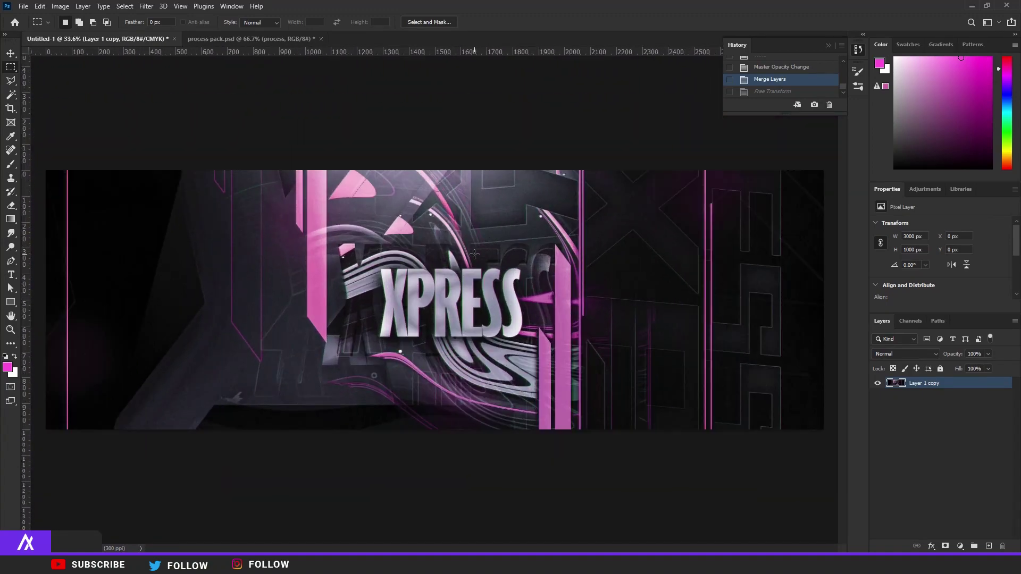